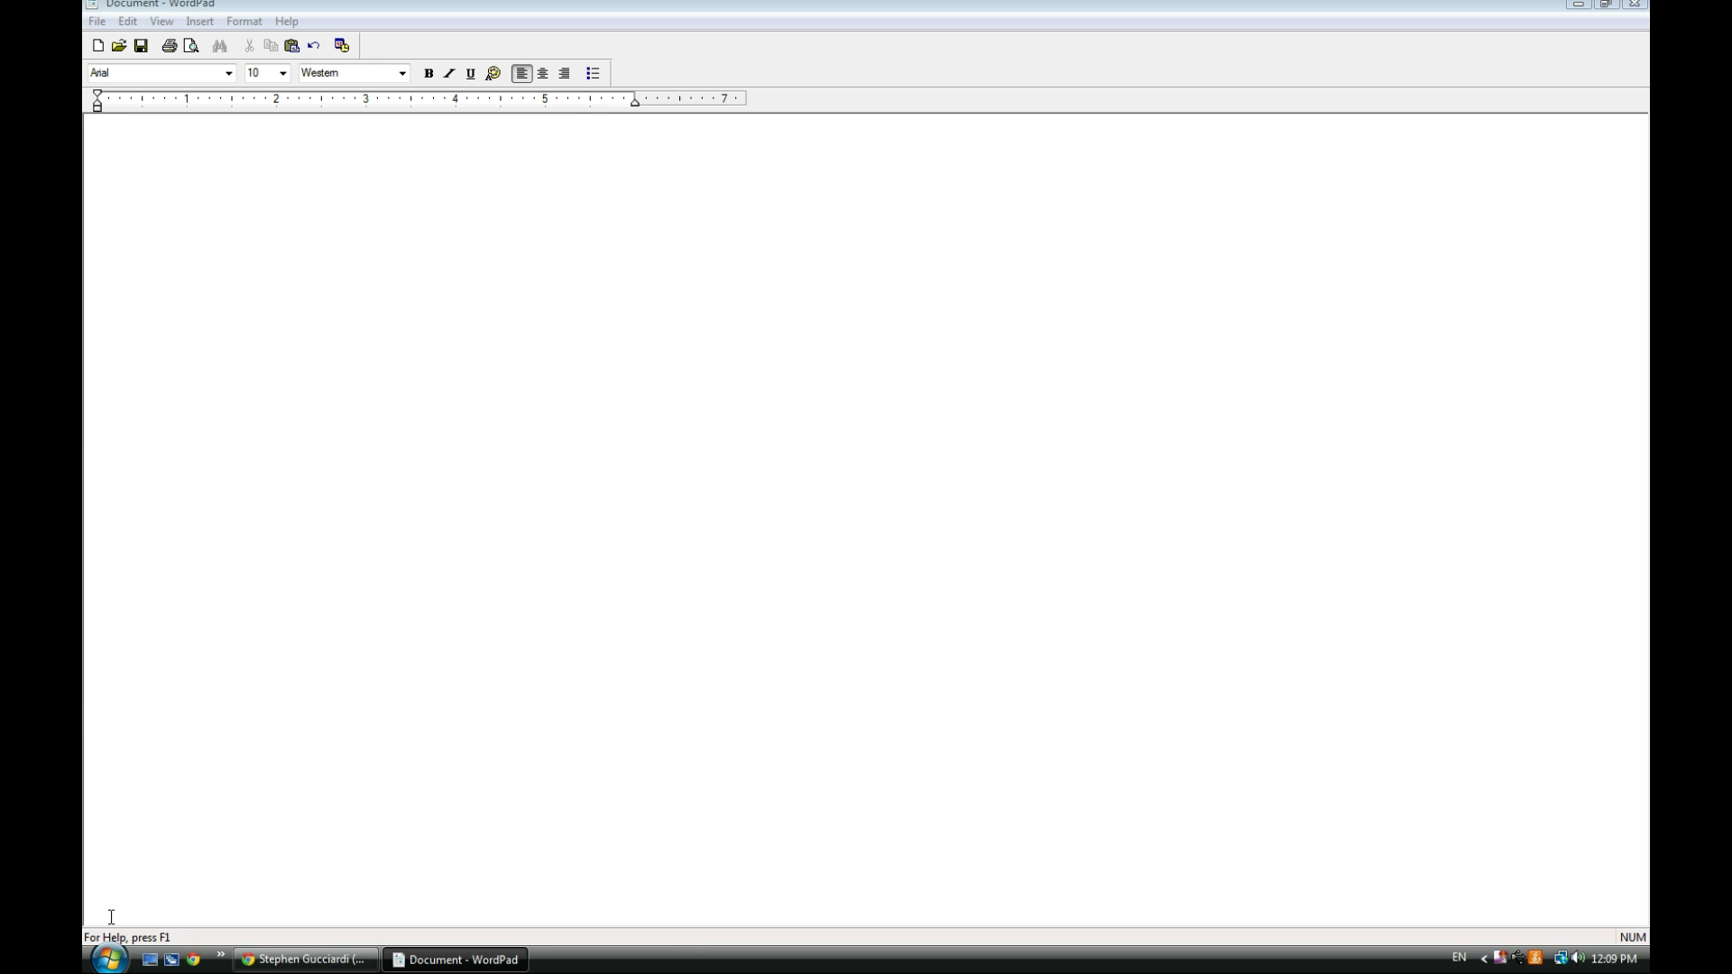
Step: Open Regional and Language Options from the Control Panel via the Start menu
{"action": "left_click", "coordinate": [110, 958]}
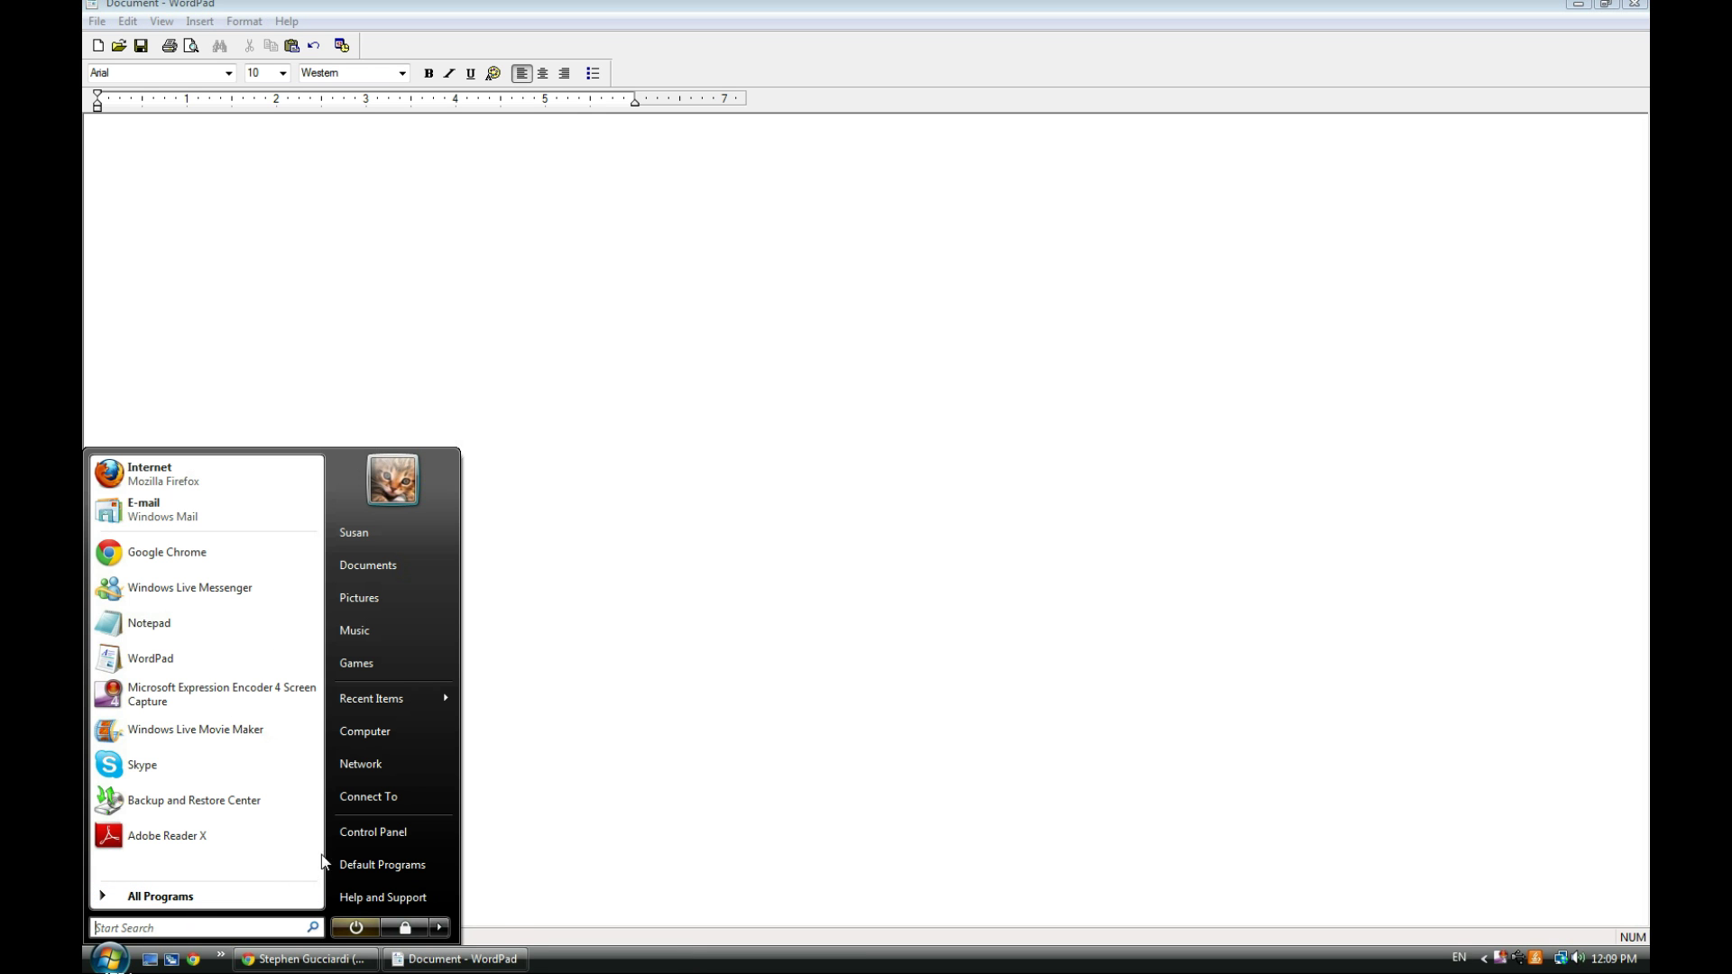
{"action": "left_click", "coordinate": [382, 839]}
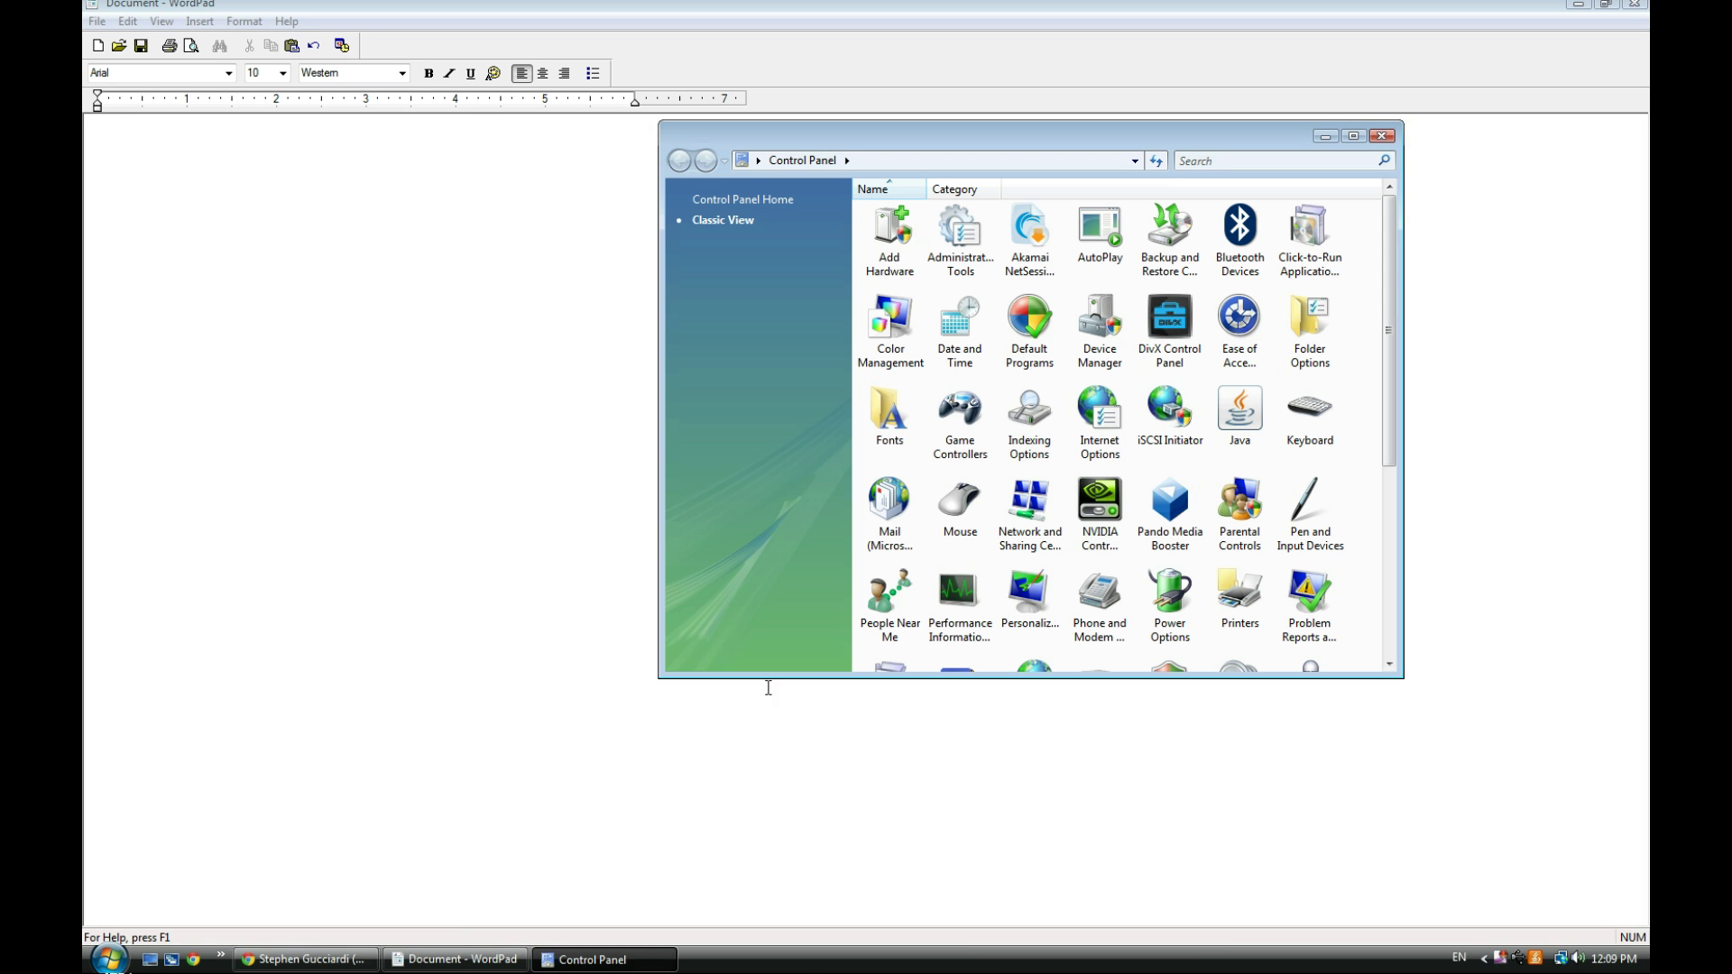
{"action": "scroll", "coordinate": [972, 647], "scroll_direction": "down", "scroll_amount": 3}
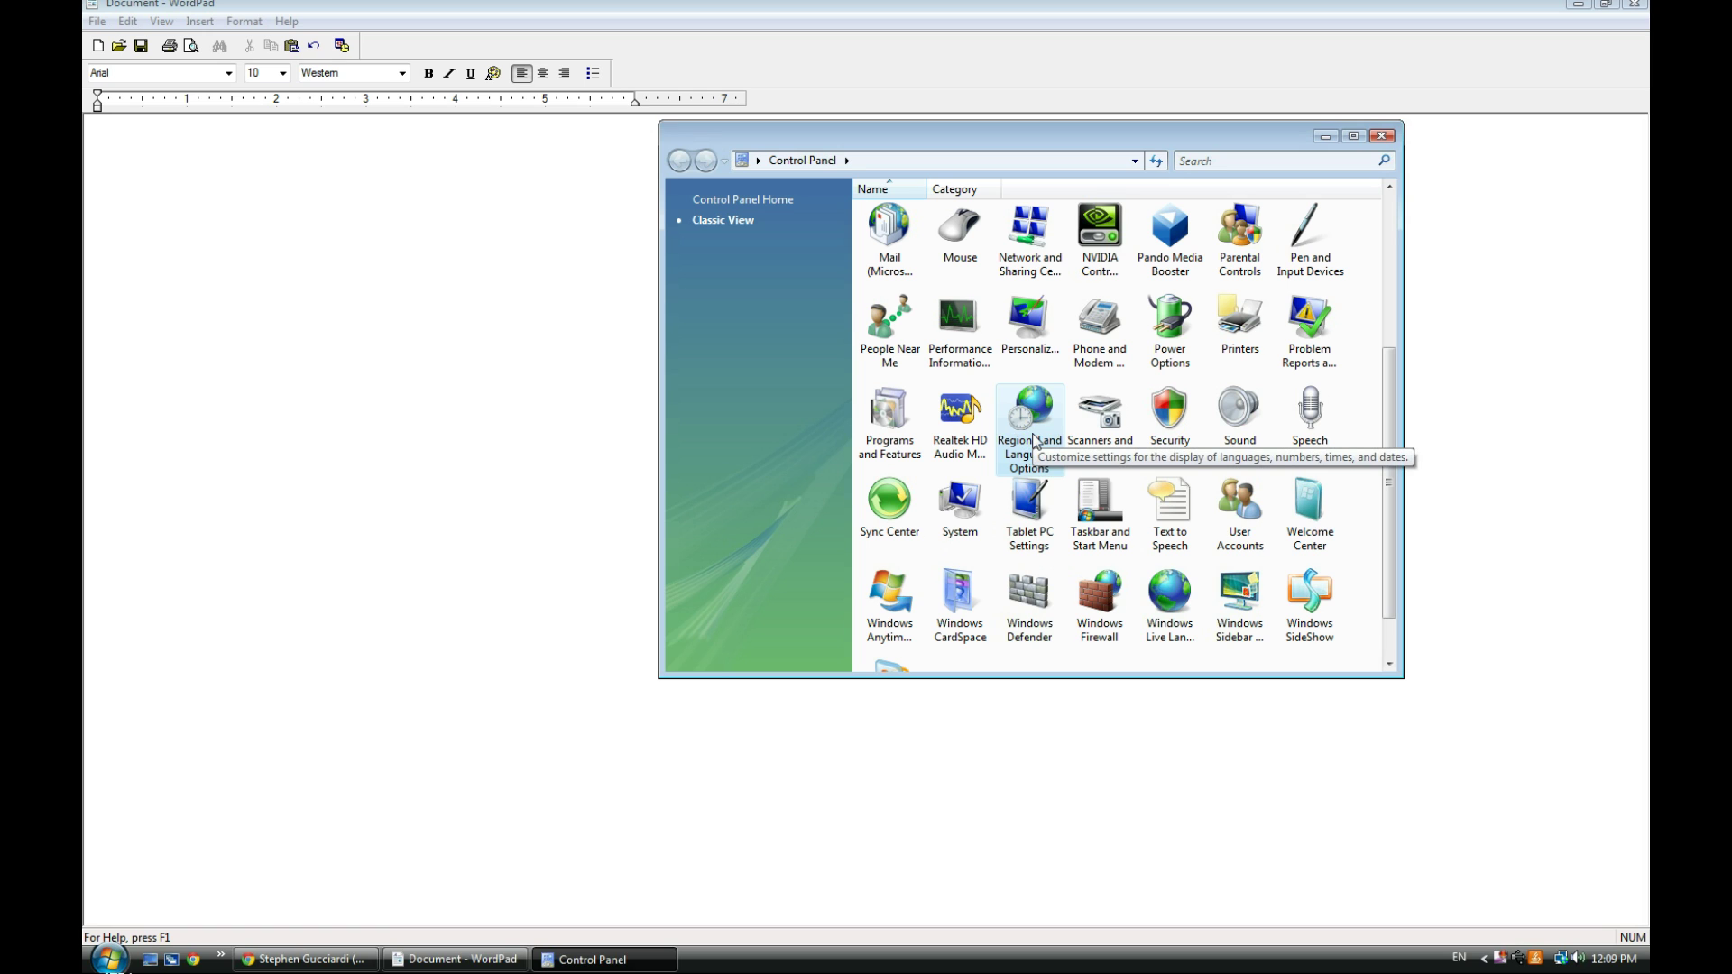
{"action": "double_click", "coordinate": [1034, 441]}
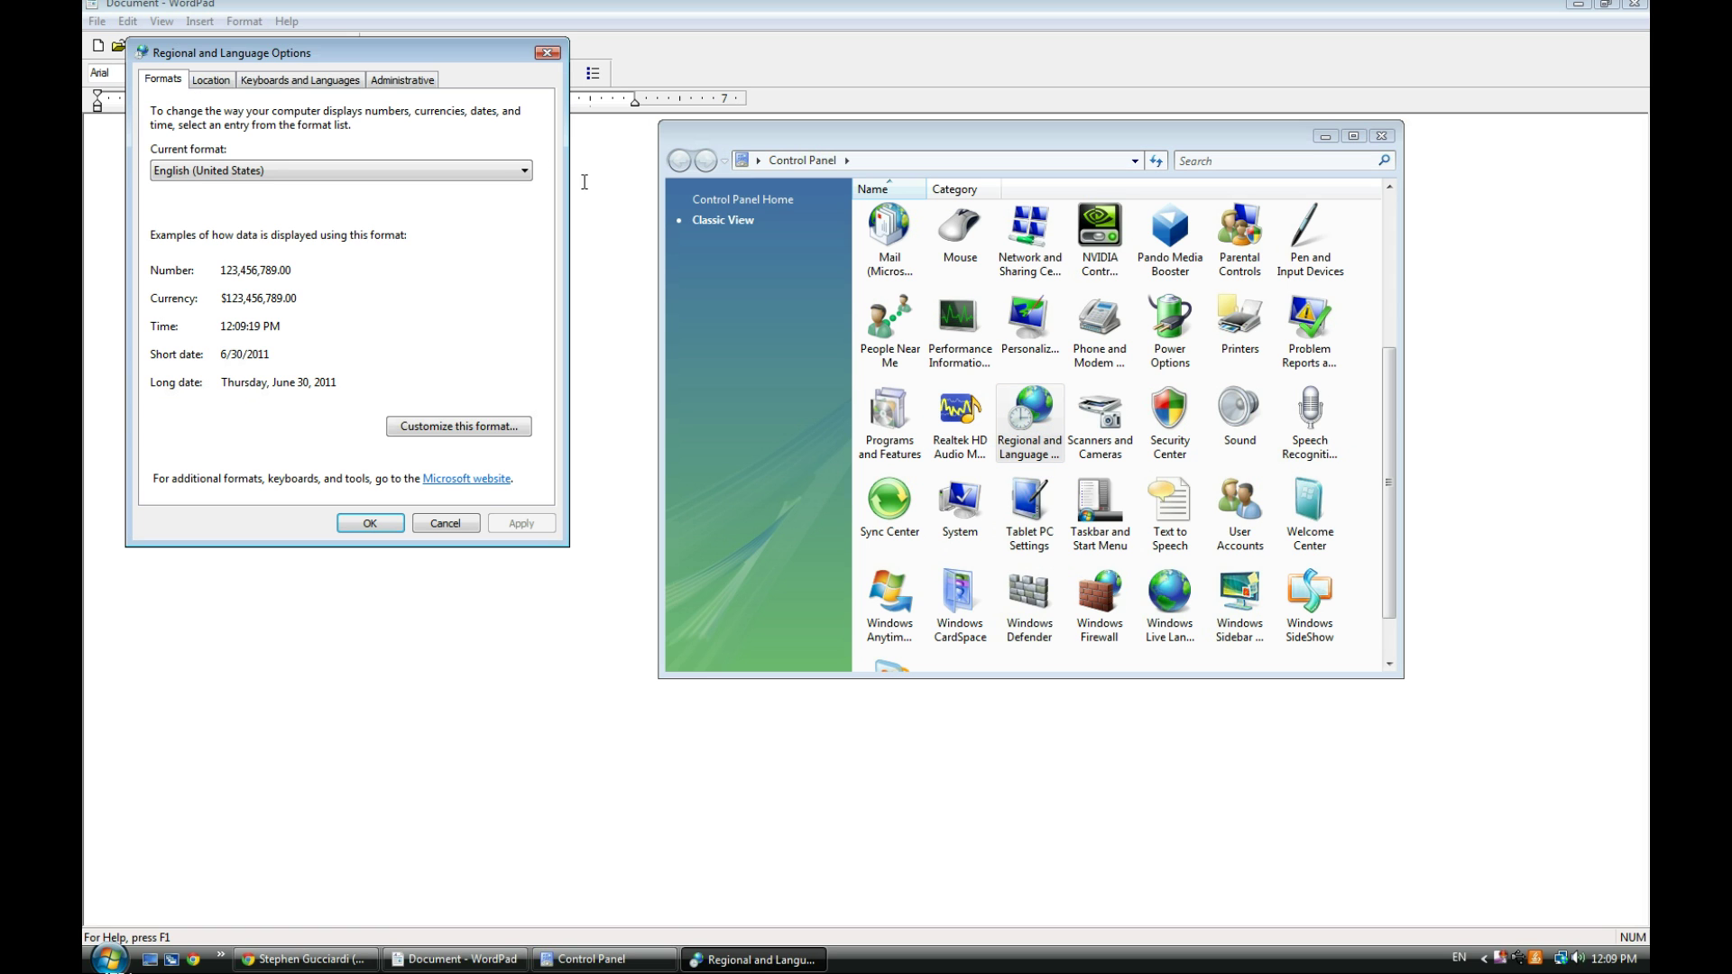
Step: Go to Keyboards and Languages and list the installed input languages: English, Hindi, Urdu, Punjabi
{"action": "left_click", "coordinate": [230, 83]}
{"action": "left_click", "coordinate": [257, 84]}
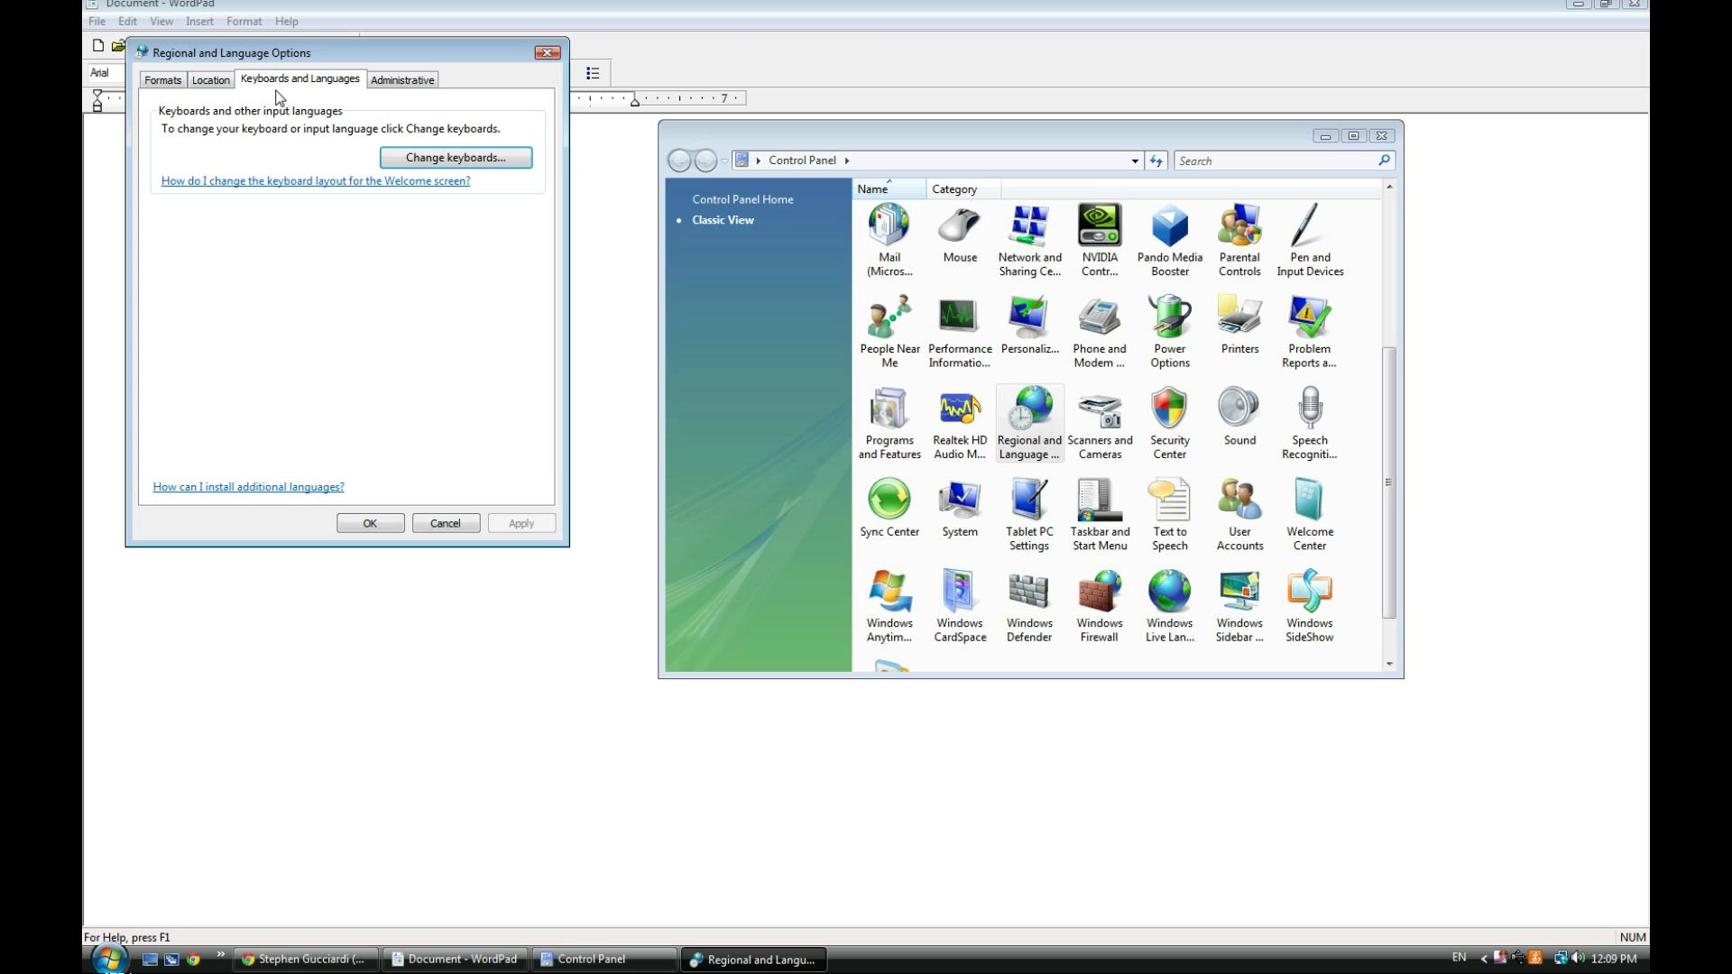
{"action": "left_click", "coordinate": [446, 160]}
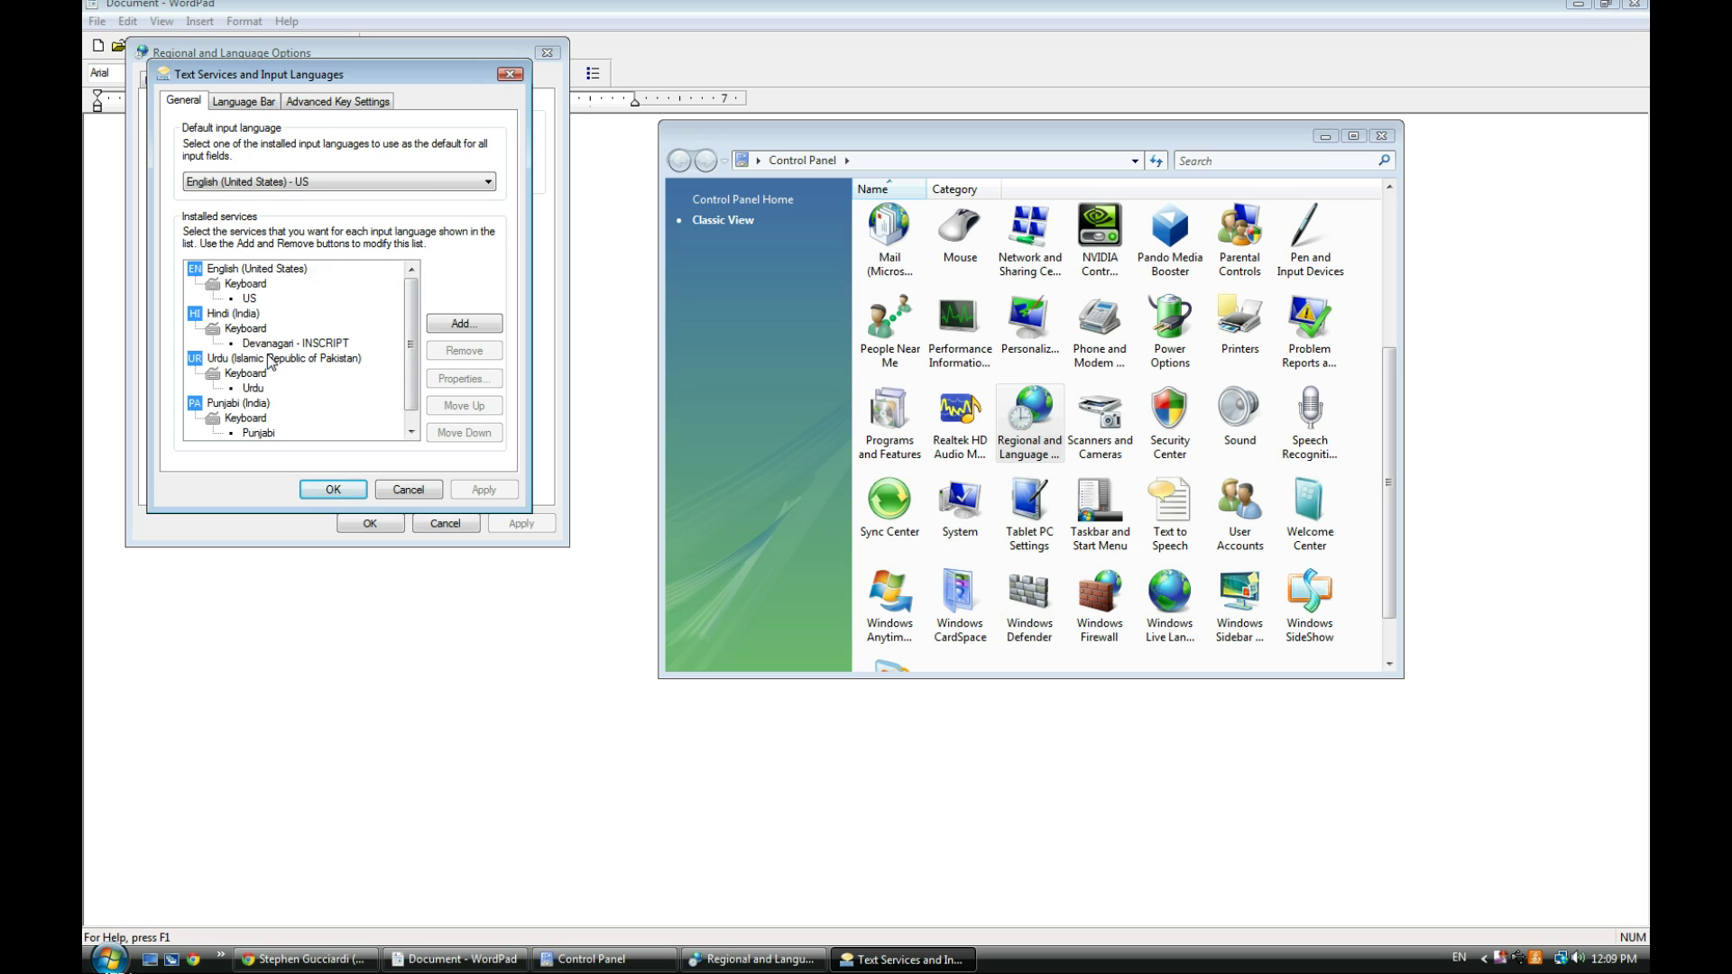
Step: Browse the Add input language list, then close it without adding anything
{"action": "left_click", "coordinate": [464, 324]}
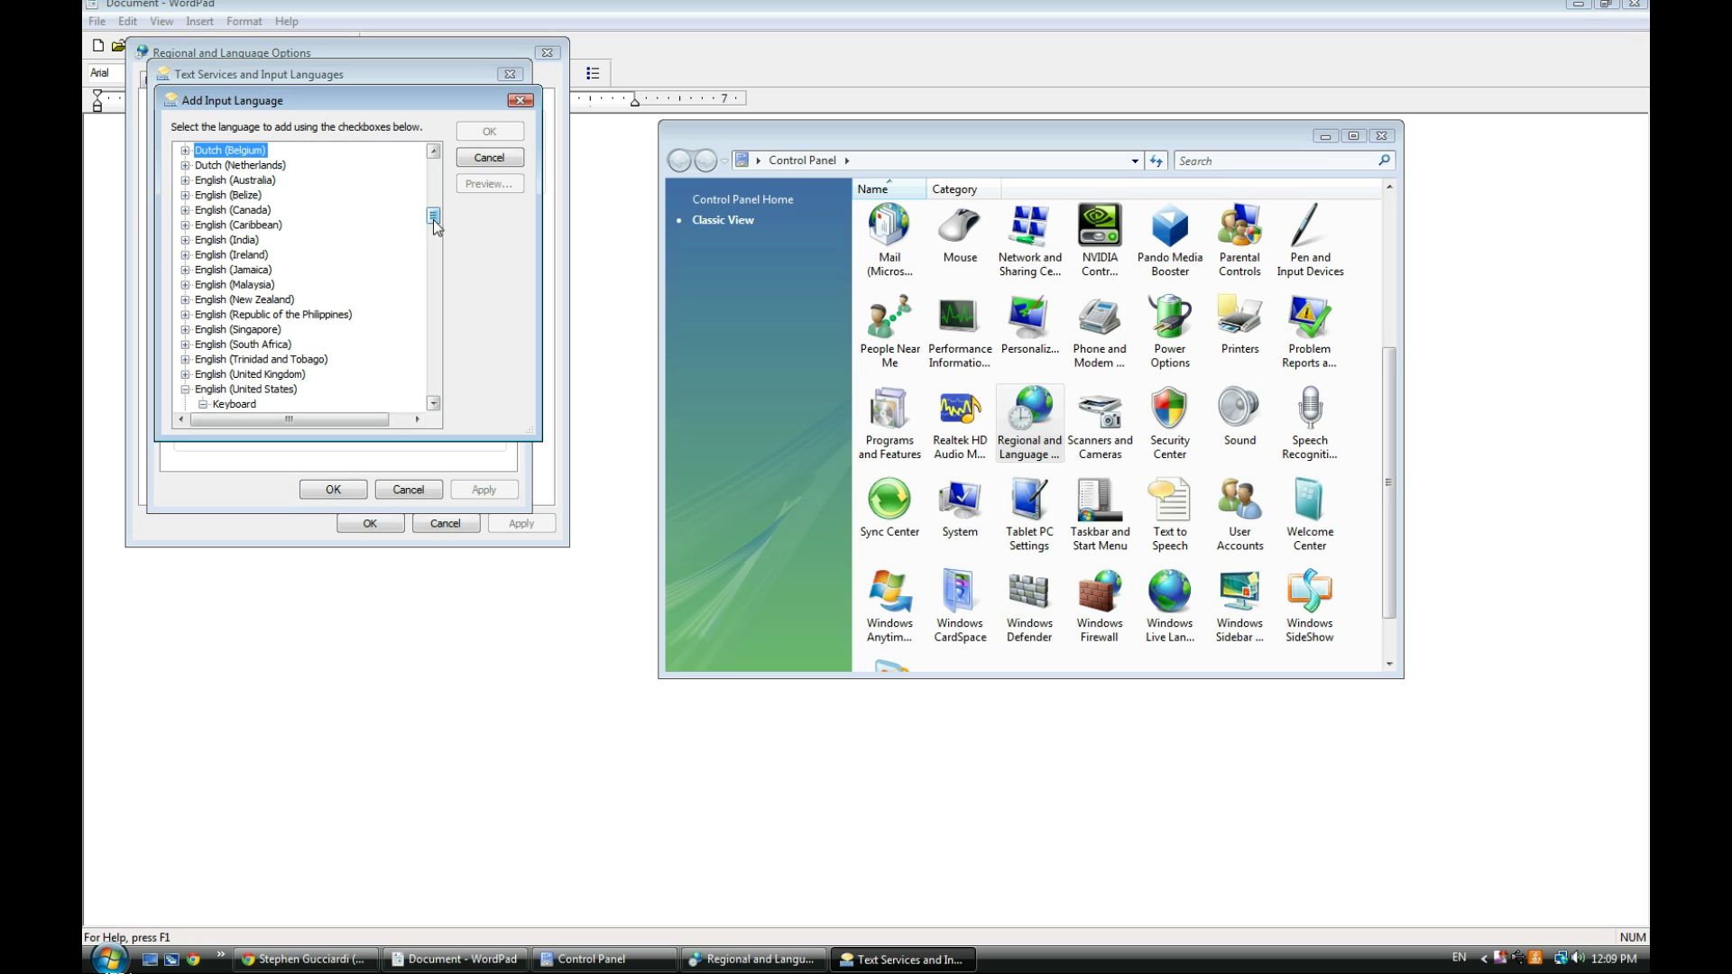
{"action": "left_click_drag", "start_coordinate": [434, 216], "coordinate": [416, 276]}
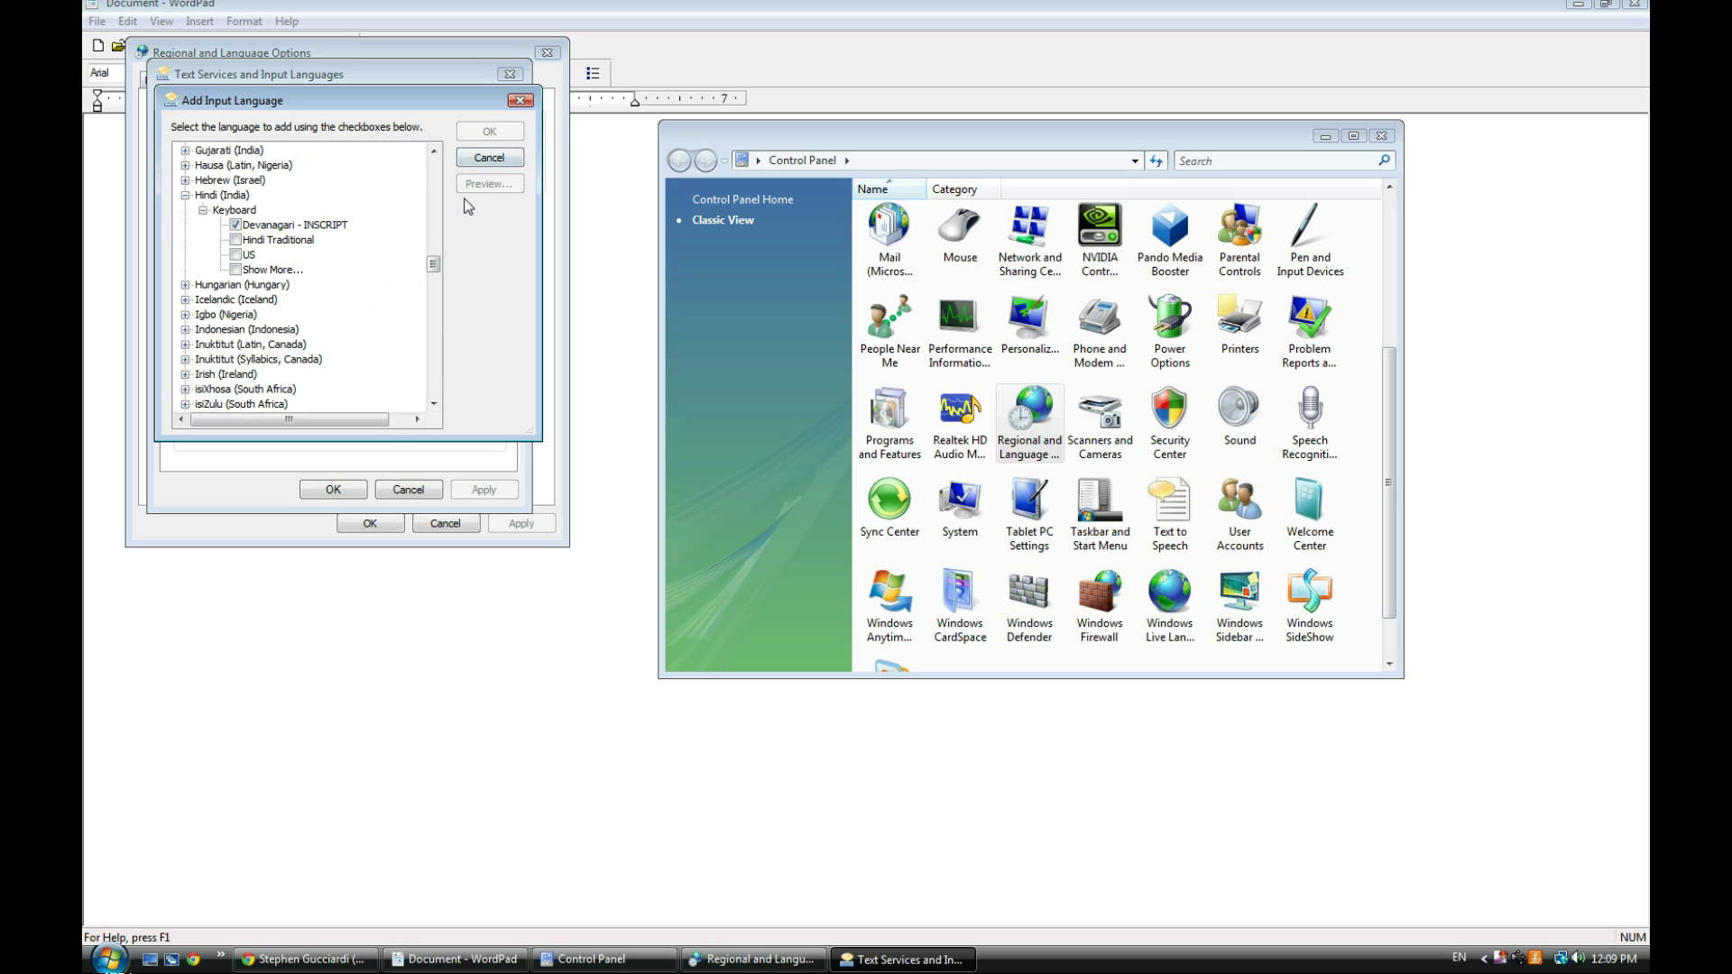
{"action": "left_click", "coordinate": [516, 103]}
Step: Review the Language Bar and Advanced Key Settings hot keys, then confirm the input language settings
{"action": "left_click", "coordinate": [254, 102]}
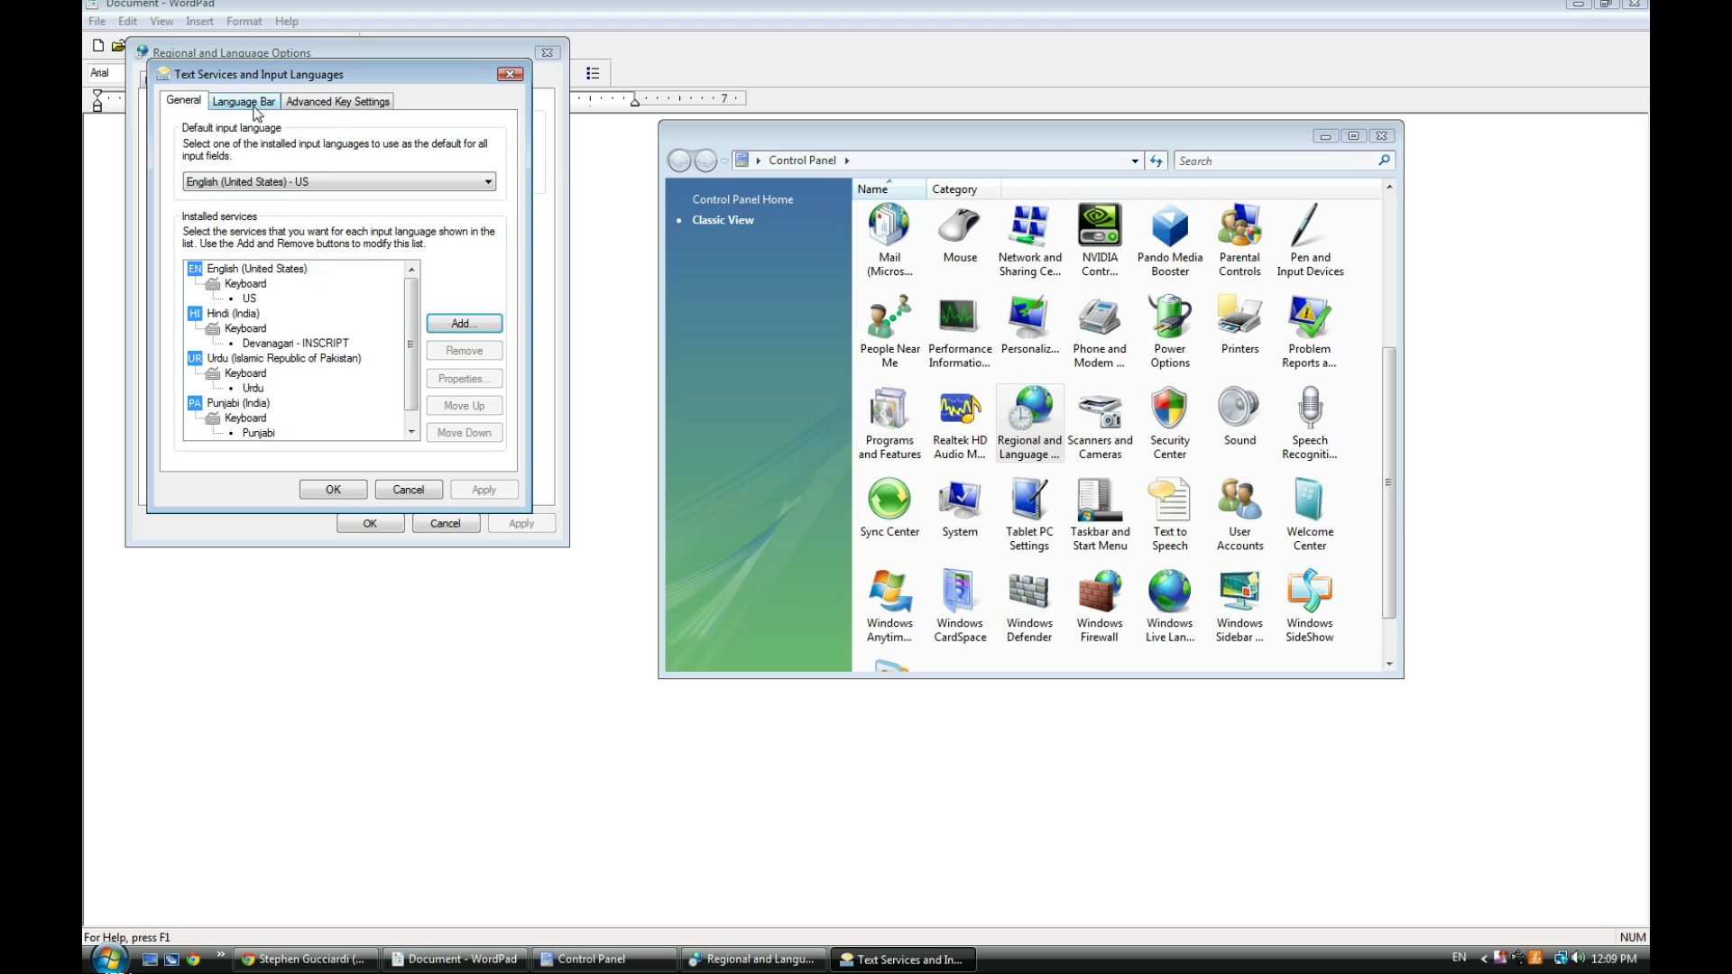
{"action": "left_click", "coordinate": [311, 102]}
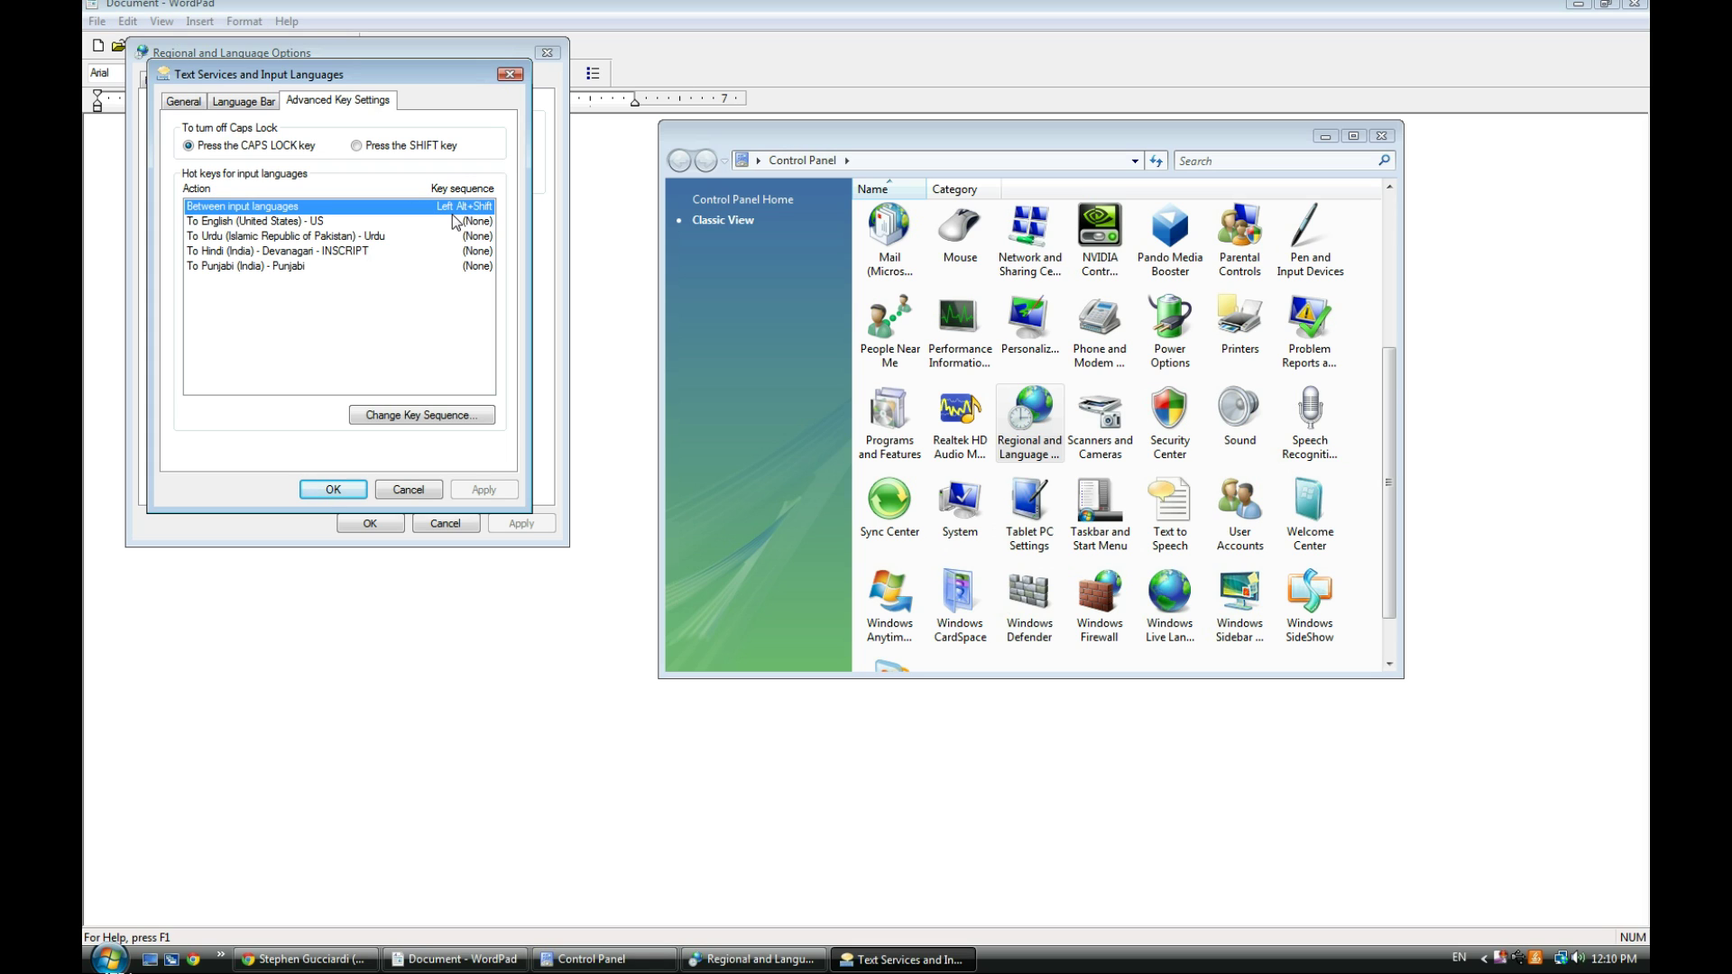
{"action": "left_click", "coordinate": [343, 491]}
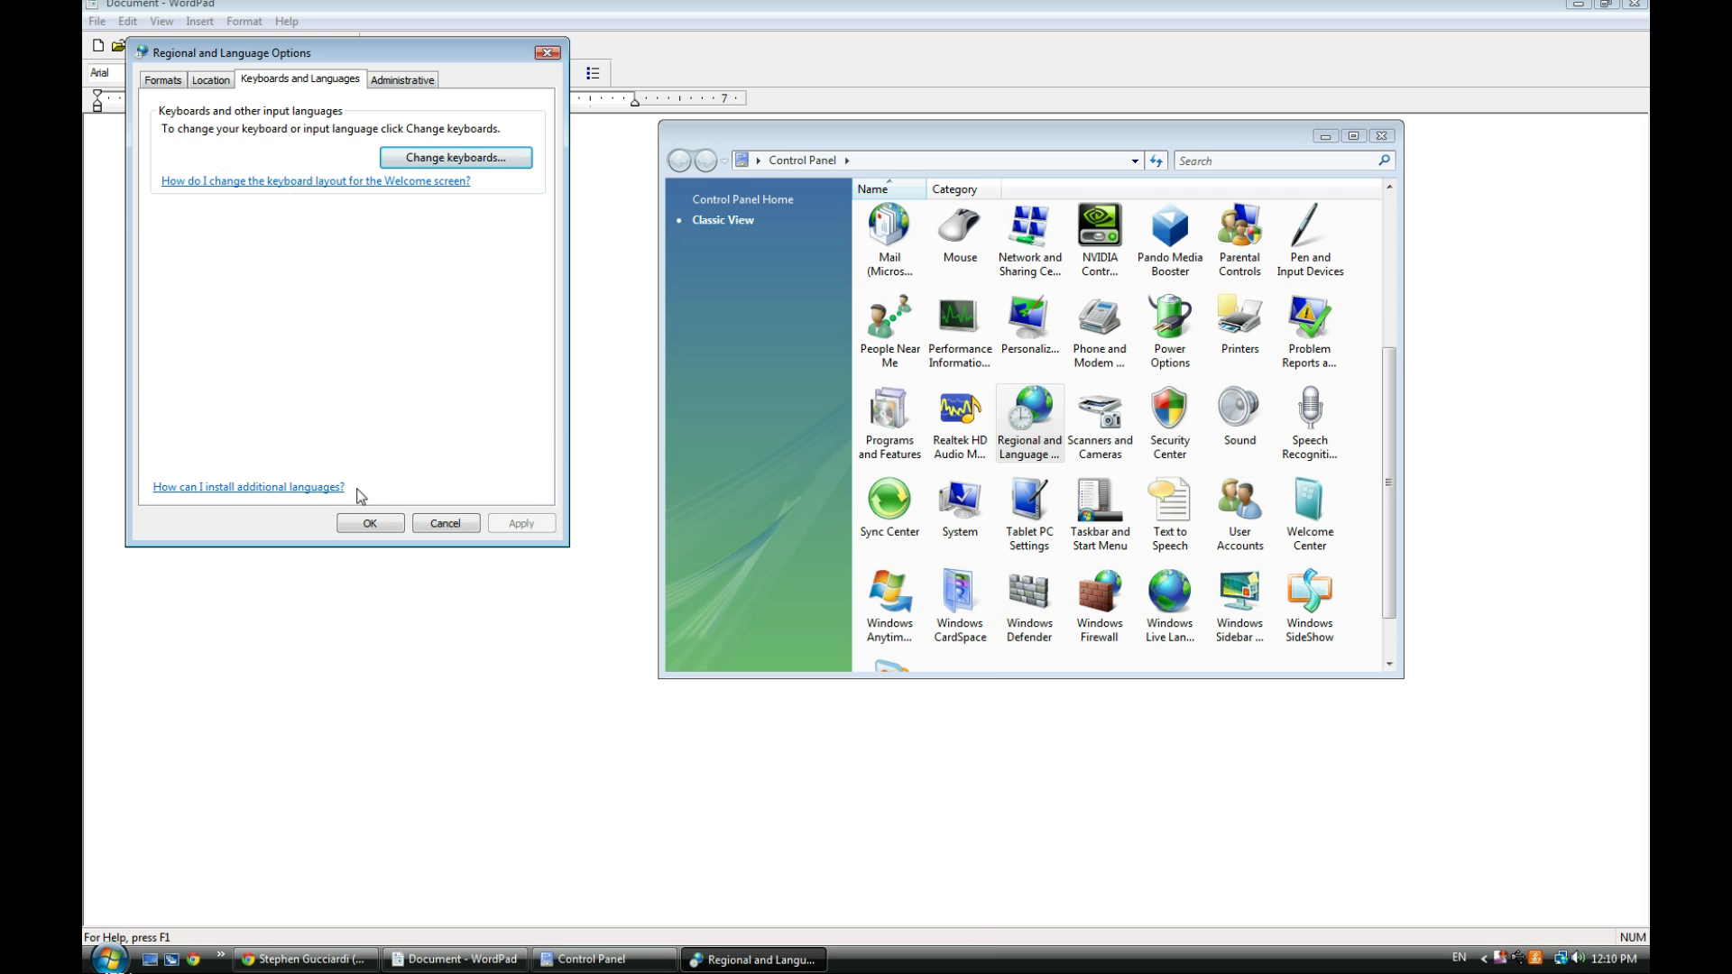
Step: Close Regional and Language Options and Control Panel, returning to the WordPad document
{"action": "left_click", "coordinate": [366, 522]}
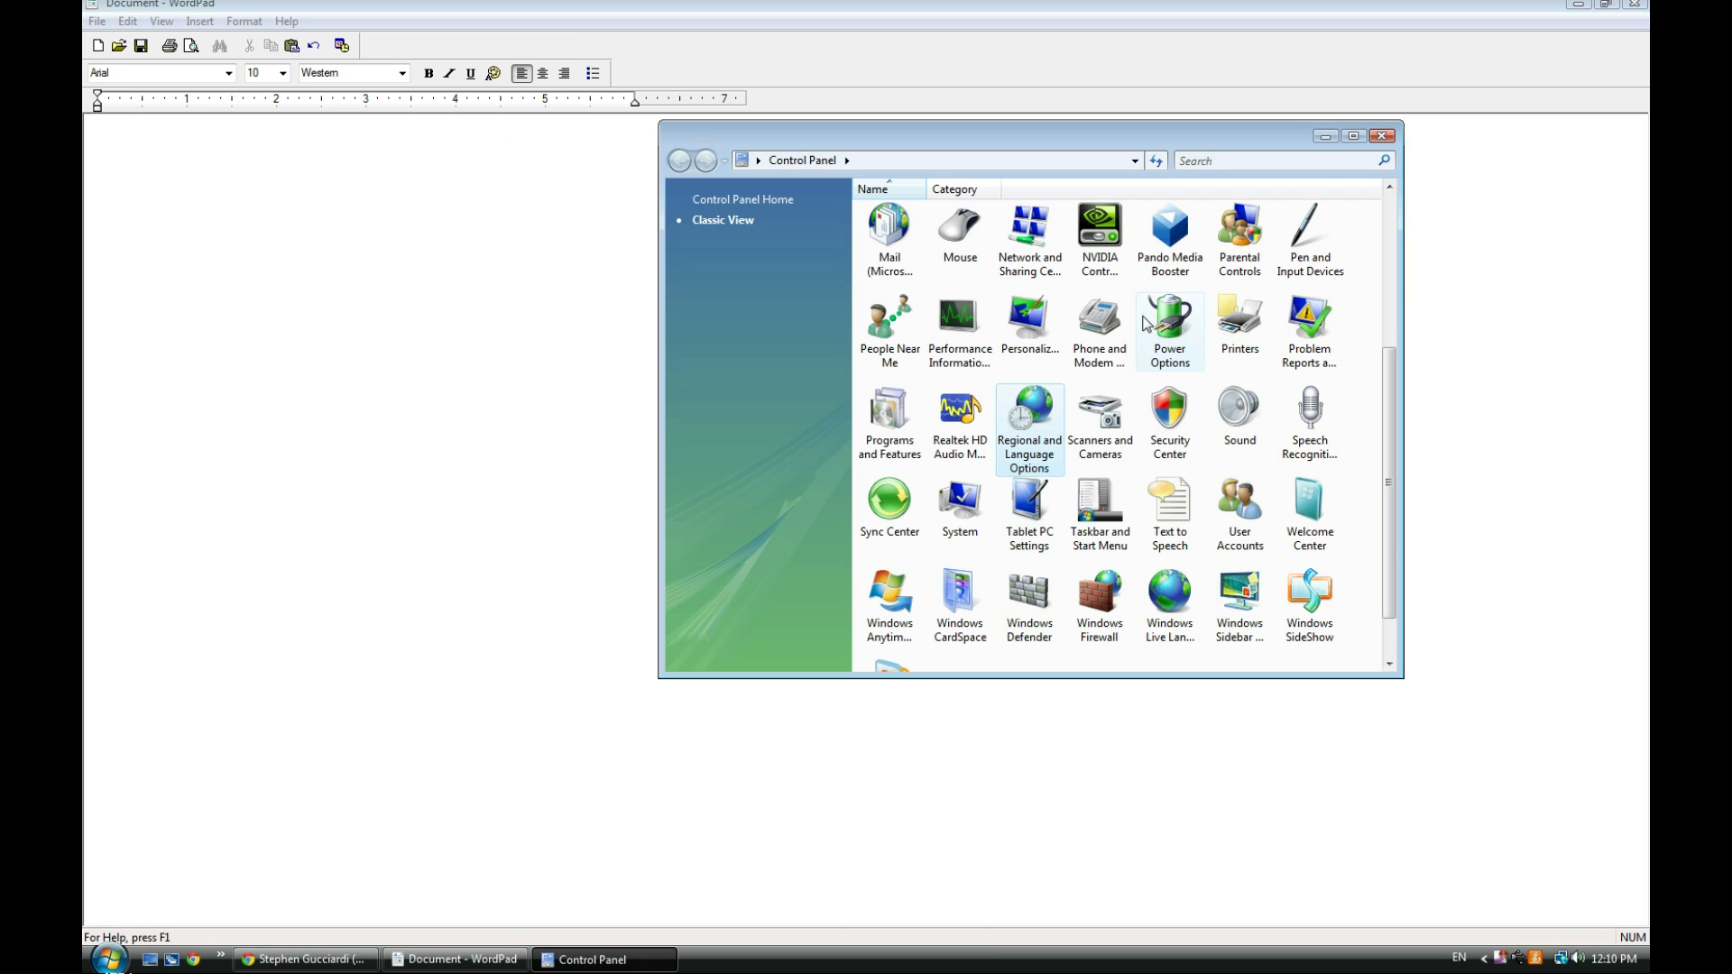
{"action": "left_click", "coordinate": [1381, 136]}
{"action": "left_click", "coordinate": [748, 259]}
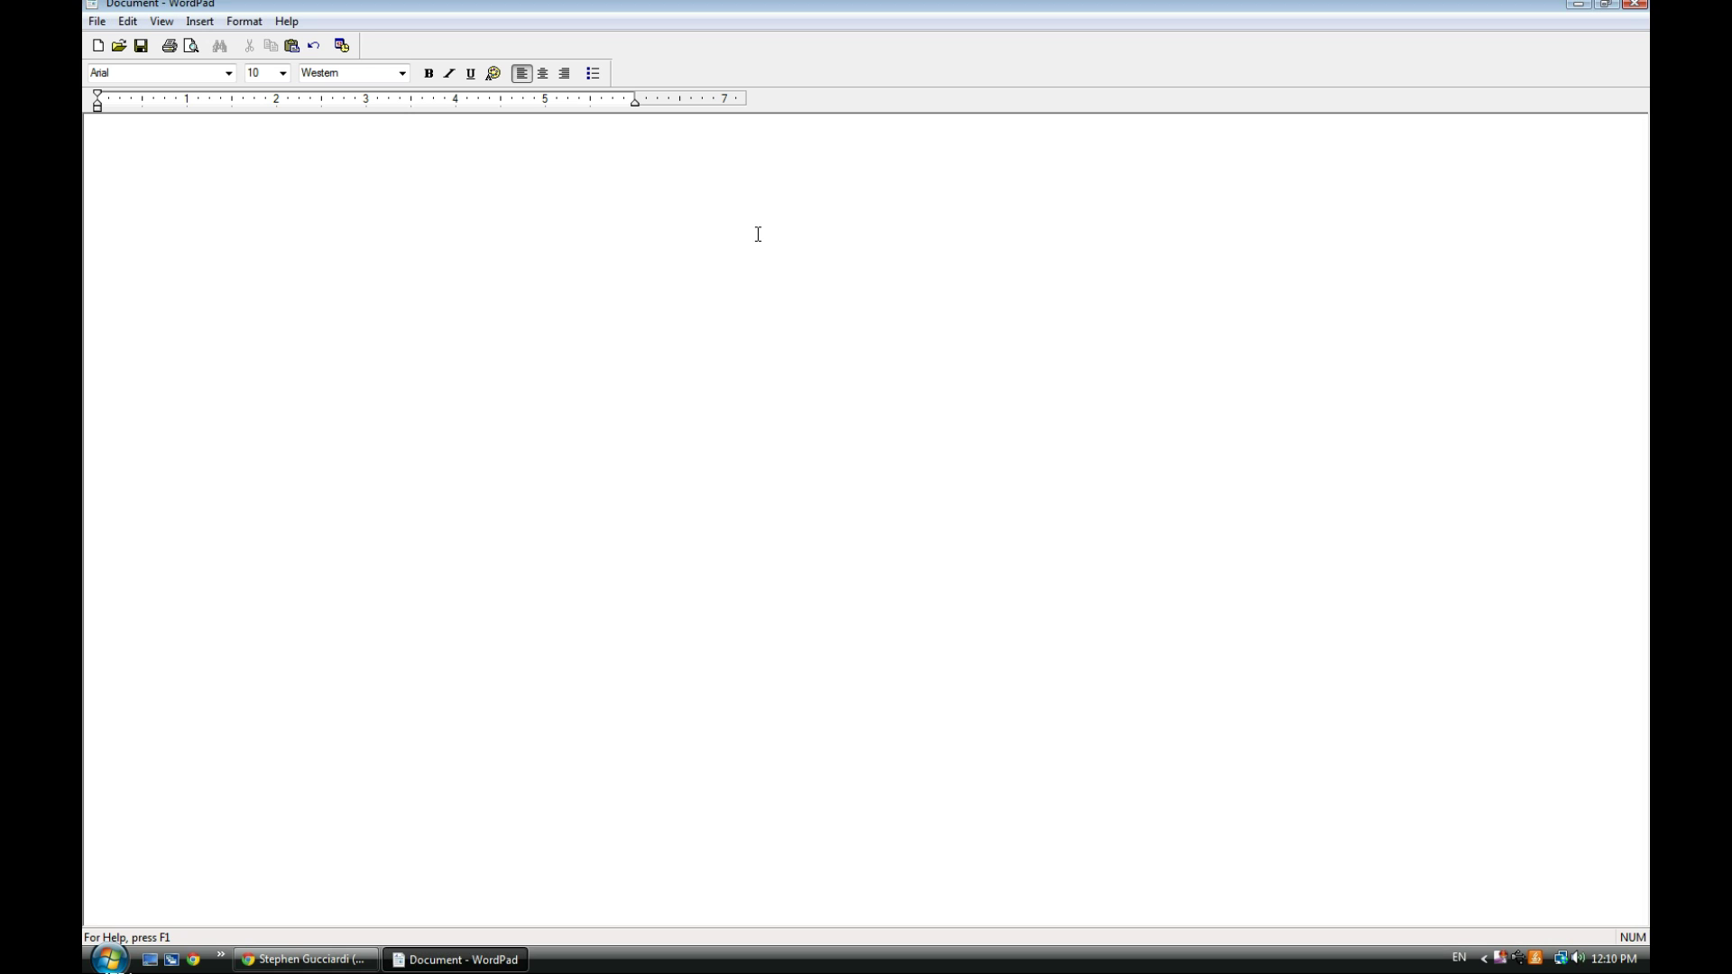
Step: Type 'Yo', Hindi 'यो' and Punjabi 'ਯੋ' on separate lines, then 'Thanks' below in English
{"action": "type", "text": "Yo"}
{"action": "key", "text": "Return"}
{"action": "key", "text": "alt+shift"}
{"action": "type", "text": "यो"}
{"action": "key", "text": "Return"}
{"action": "type", "text": "ਯੋ"}
{"action": "key", "text": "alt+shift"}
{"action": "key", "text": "Return"}
{"action": "key", "text": "Return"}
{"action": "key", "text": "Return"}
{"action": "key", "text": "Return"}
{"action": "type", "text": "Thanks"}
{"action": "right_click", "coordinate": [1637, 964]}
Step: Scroll through the Punjabi Inscript layout page's Normal, Shift and Ctrl+Alt key charts in Chrome
{"action": "left_click", "coordinate": [1444, 883]}
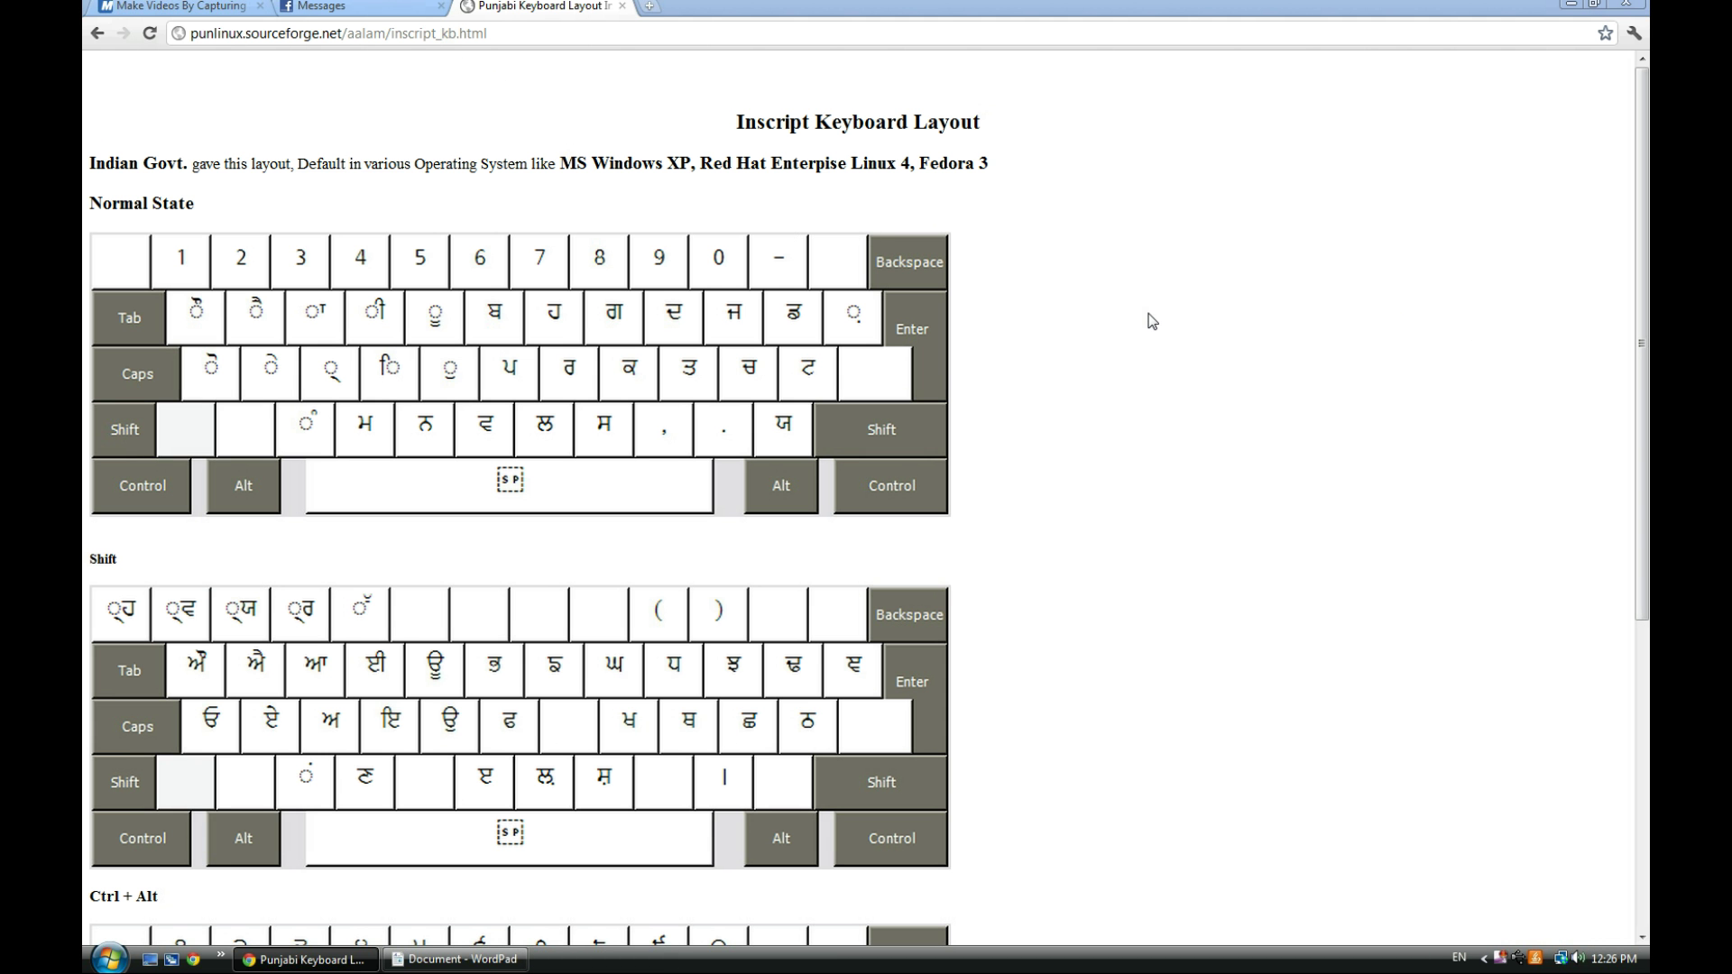
{"action": "left_click_drag", "start_coordinate": [1641, 304], "coordinate": [1642, 396]}
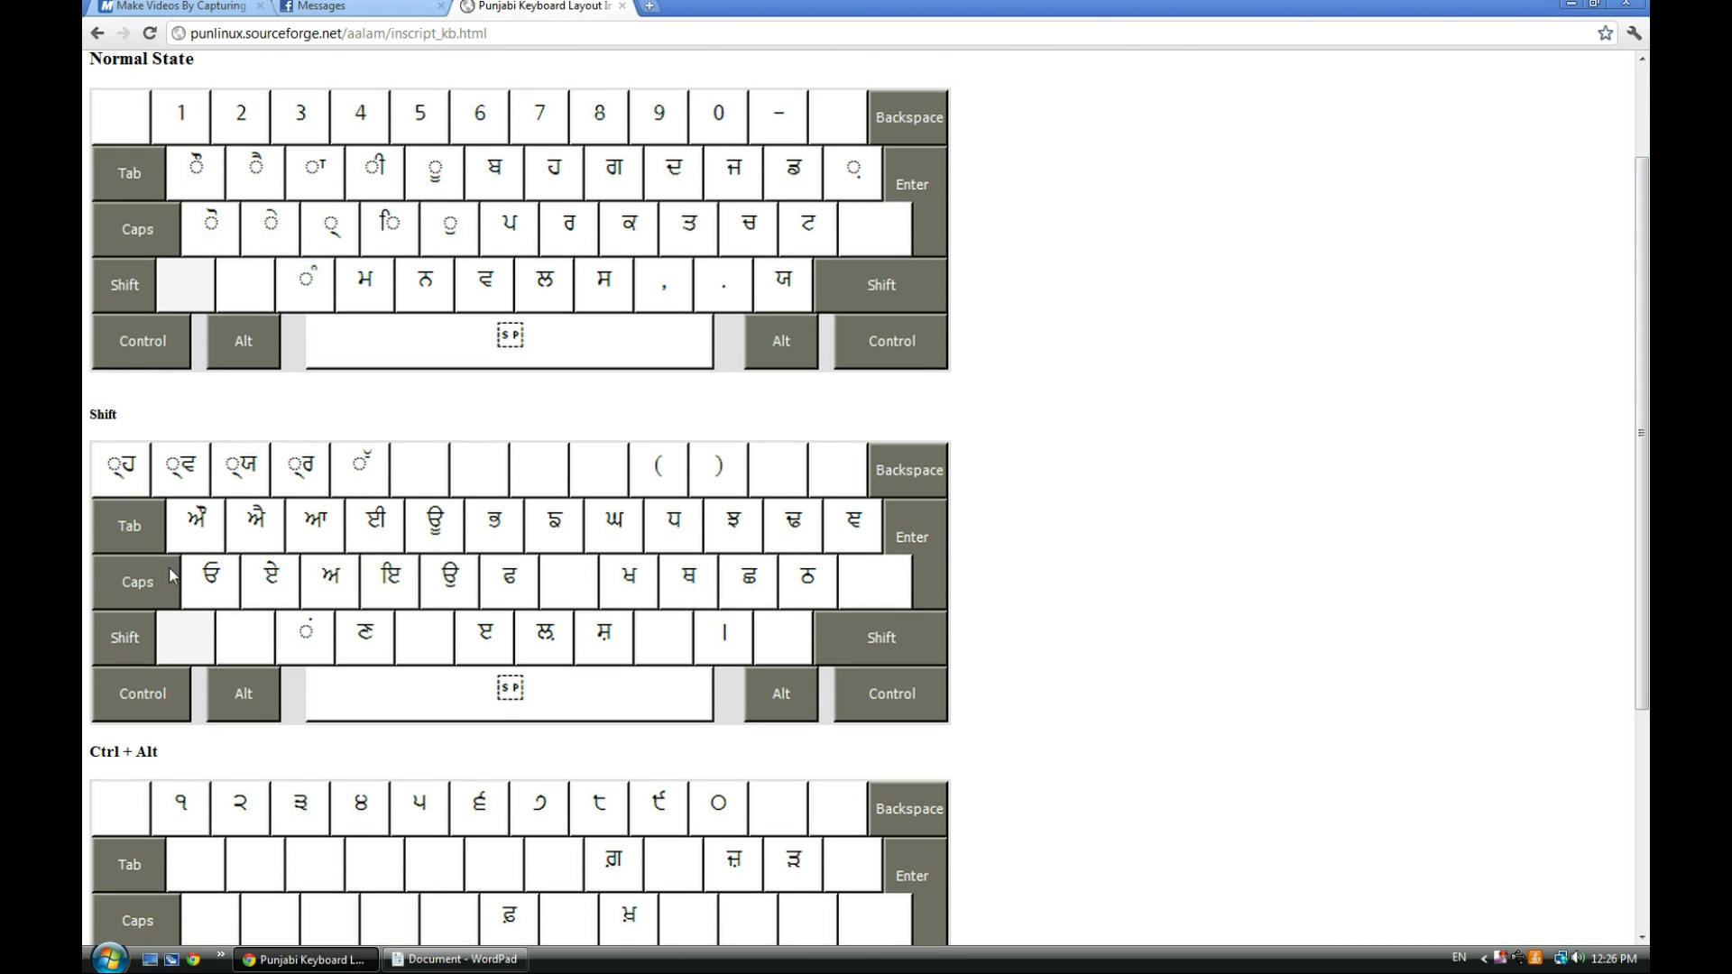
{"action": "scroll", "coordinate": [126, 772], "scroll_direction": "down", "scroll_amount": 2}
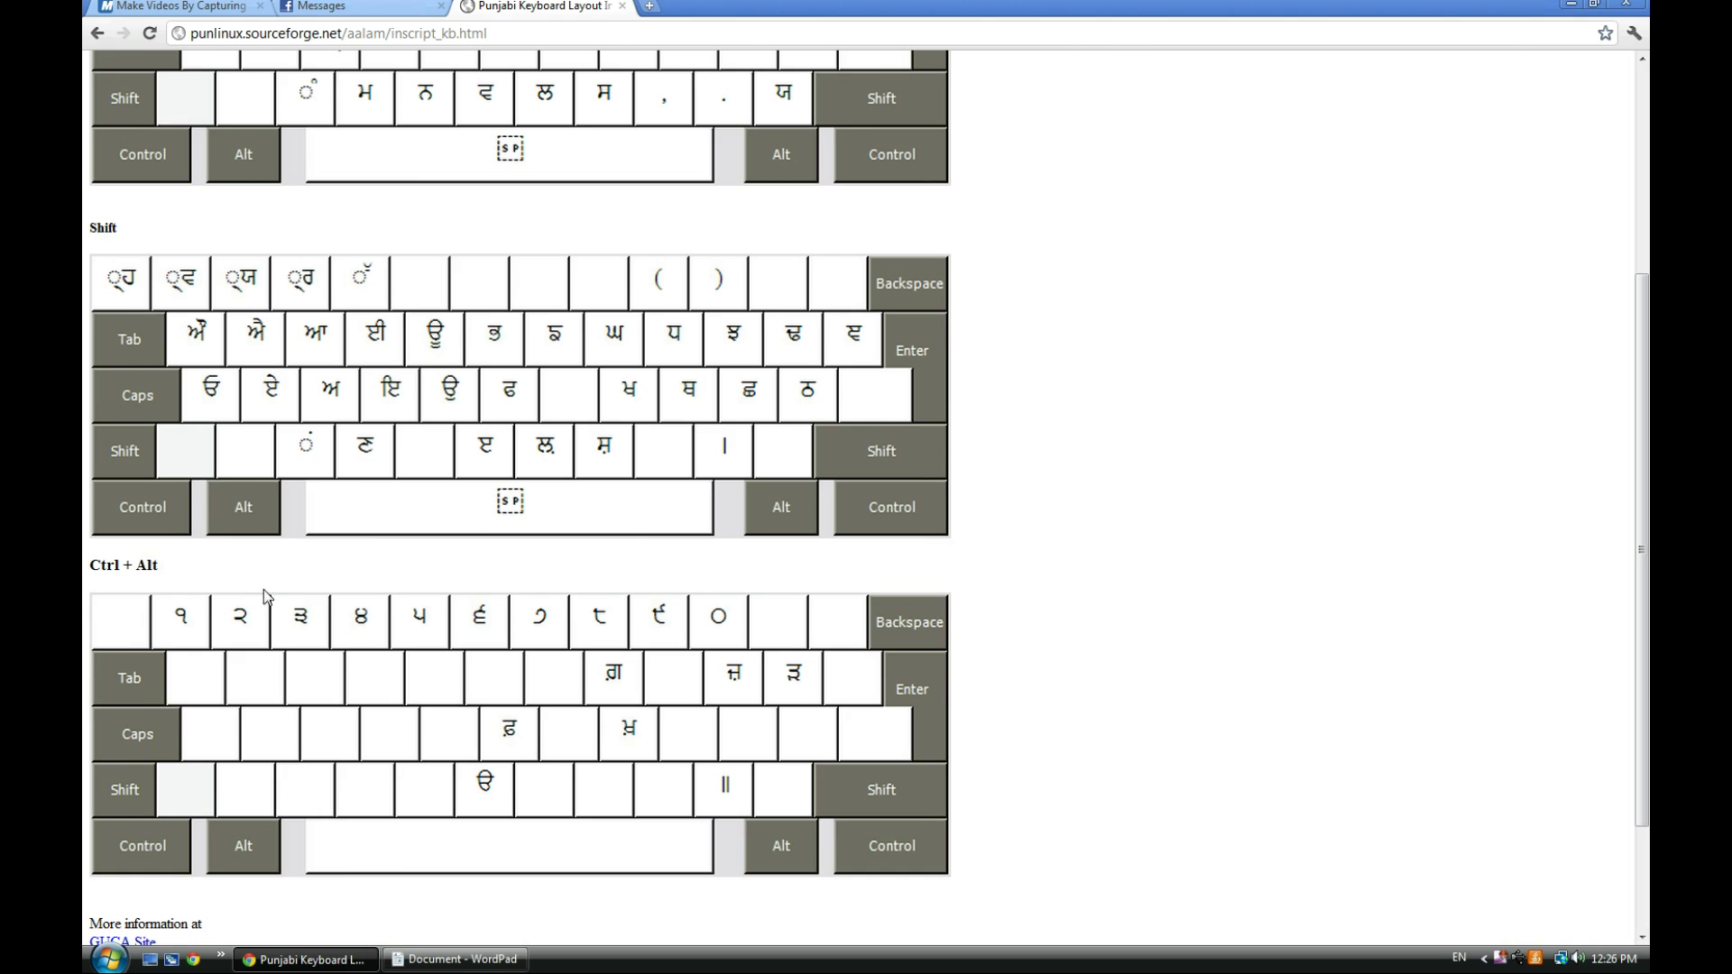
{"action": "scroll", "coordinate": [339, 608], "scroll_direction": "up", "scroll_amount": 3}
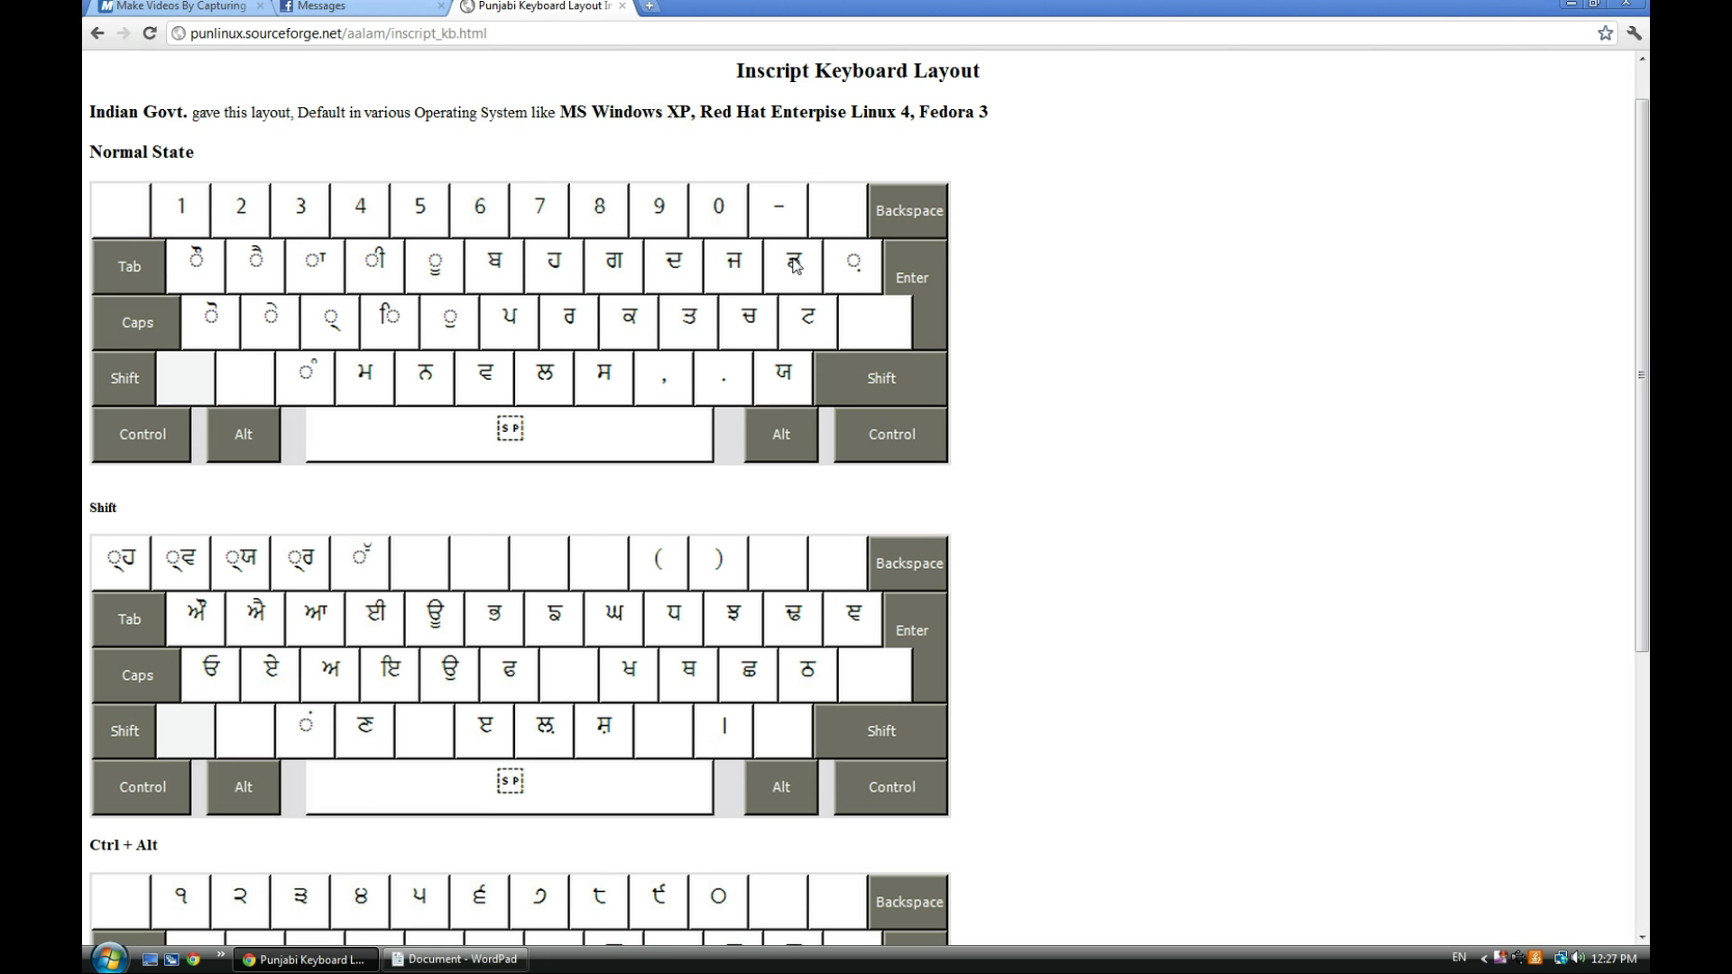
{"action": "scroll", "coordinate": [514, 388], "scroll_direction": "down", "scroll_amount": 2}
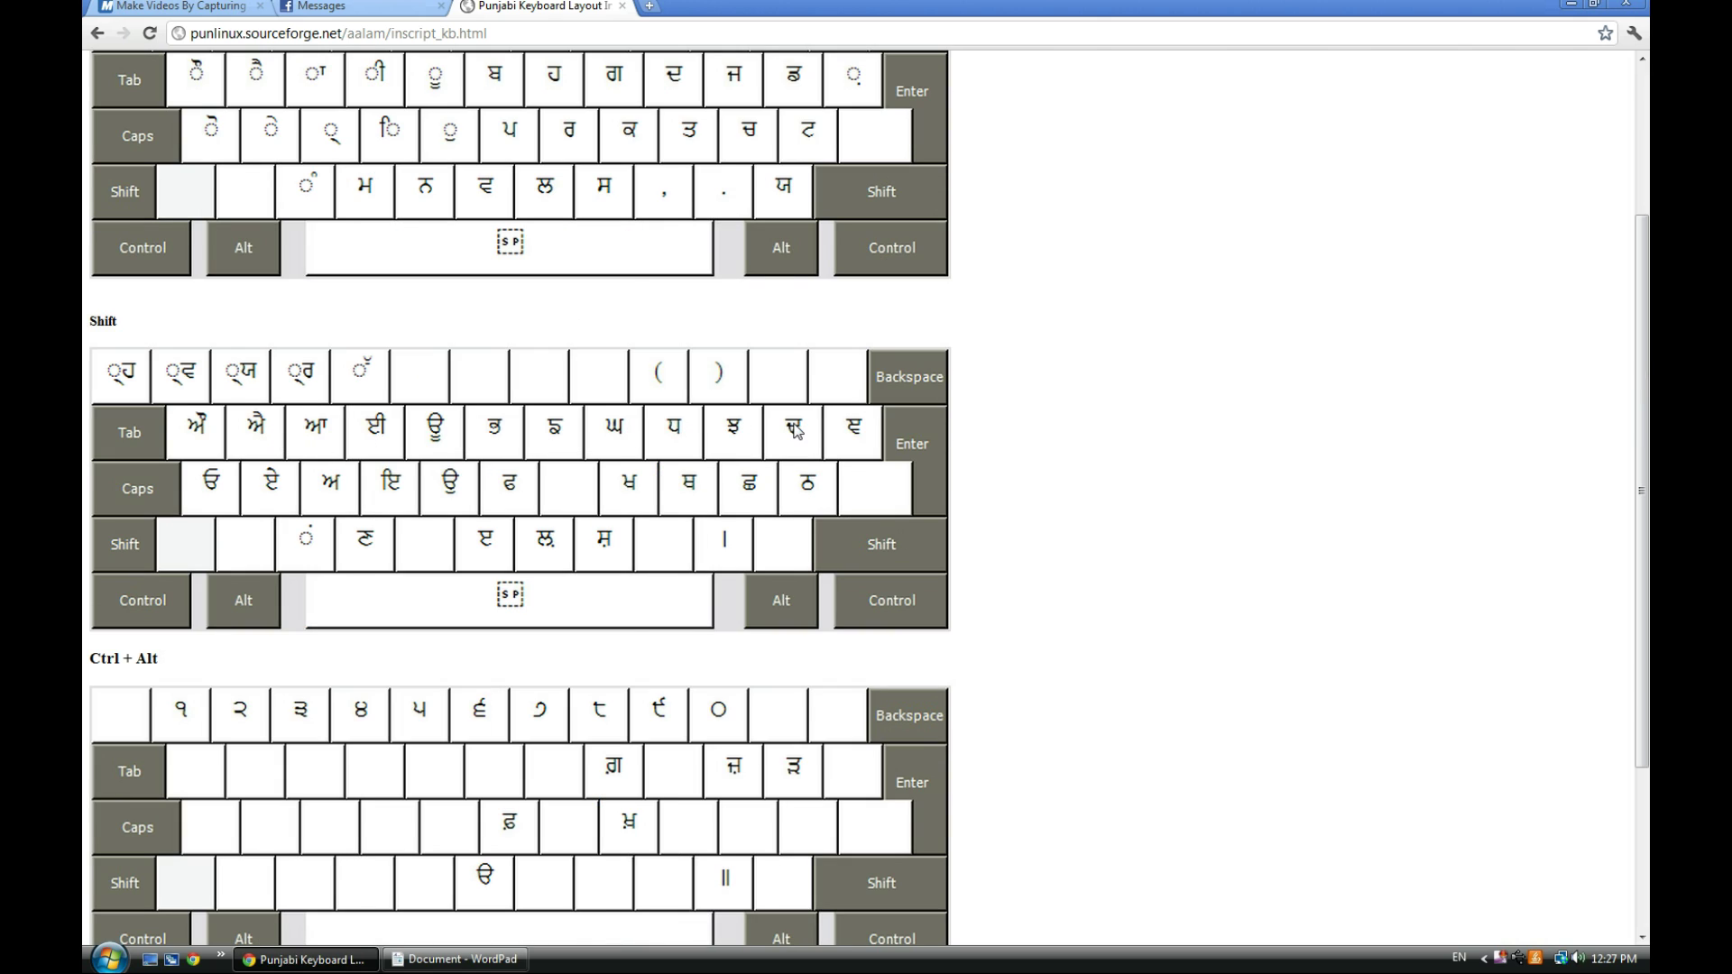
{"action": "scroll", "coordinate": [659, 464], "scroll_direction": "up", "scroll_amount": 1}
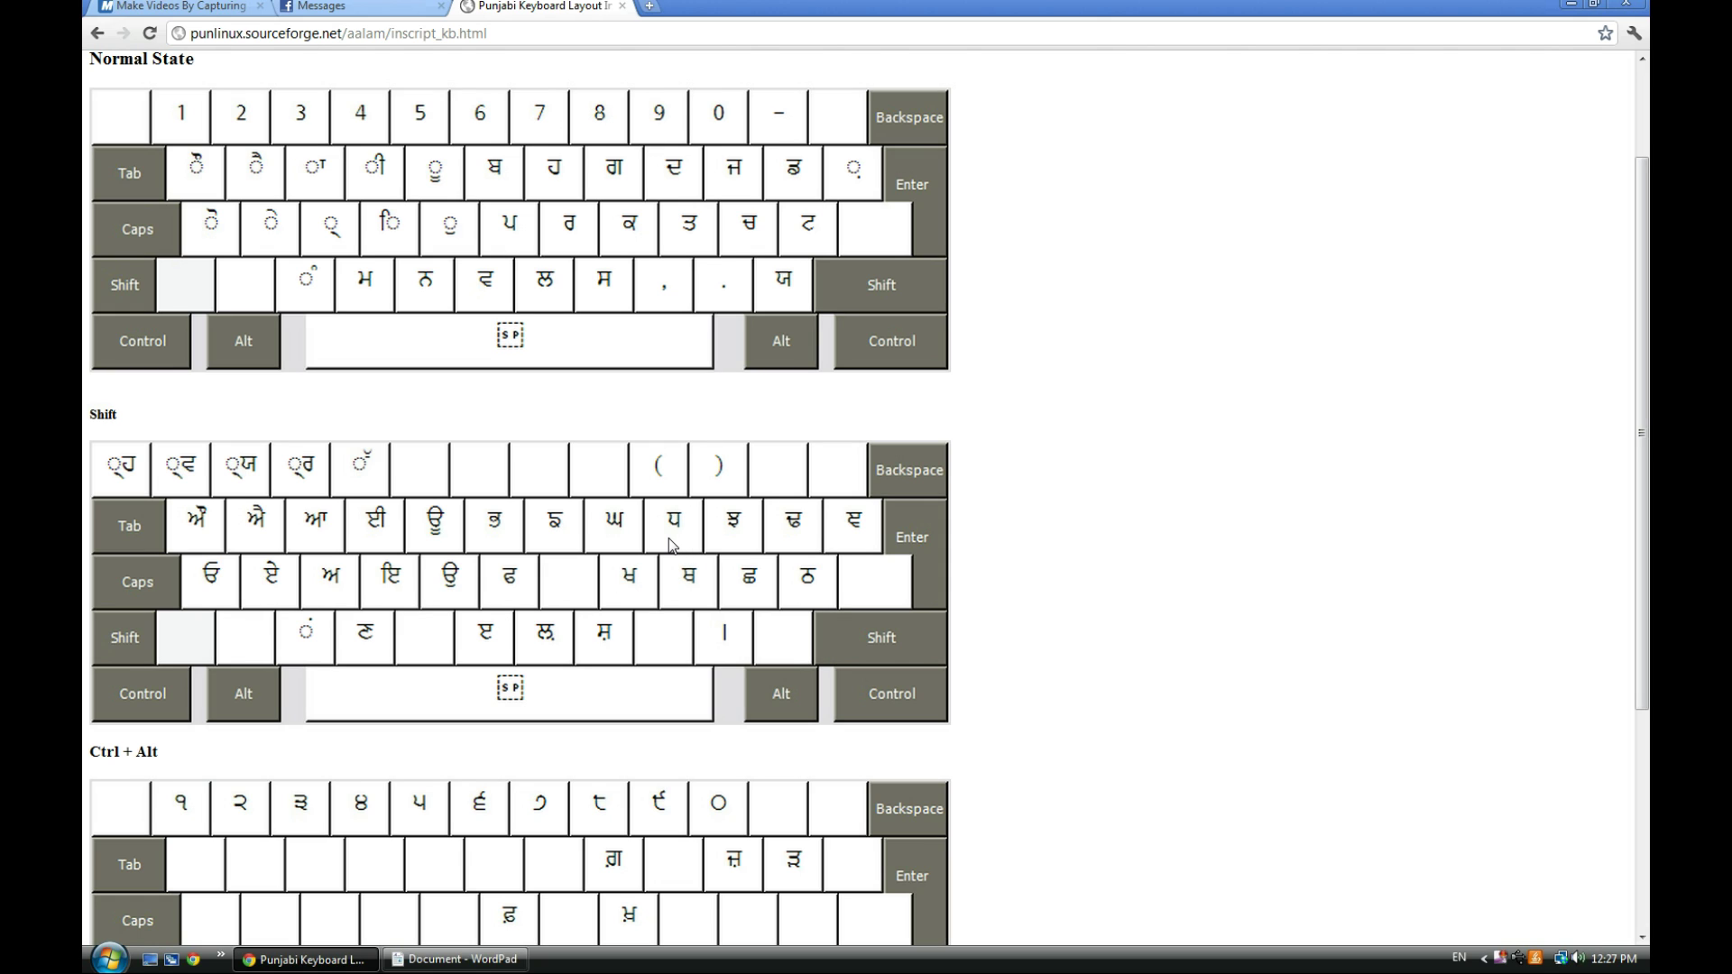
{"action": "scroll", "coordinate": [669, 541], "scroll_direction": "down", "scroll_amount": 2}
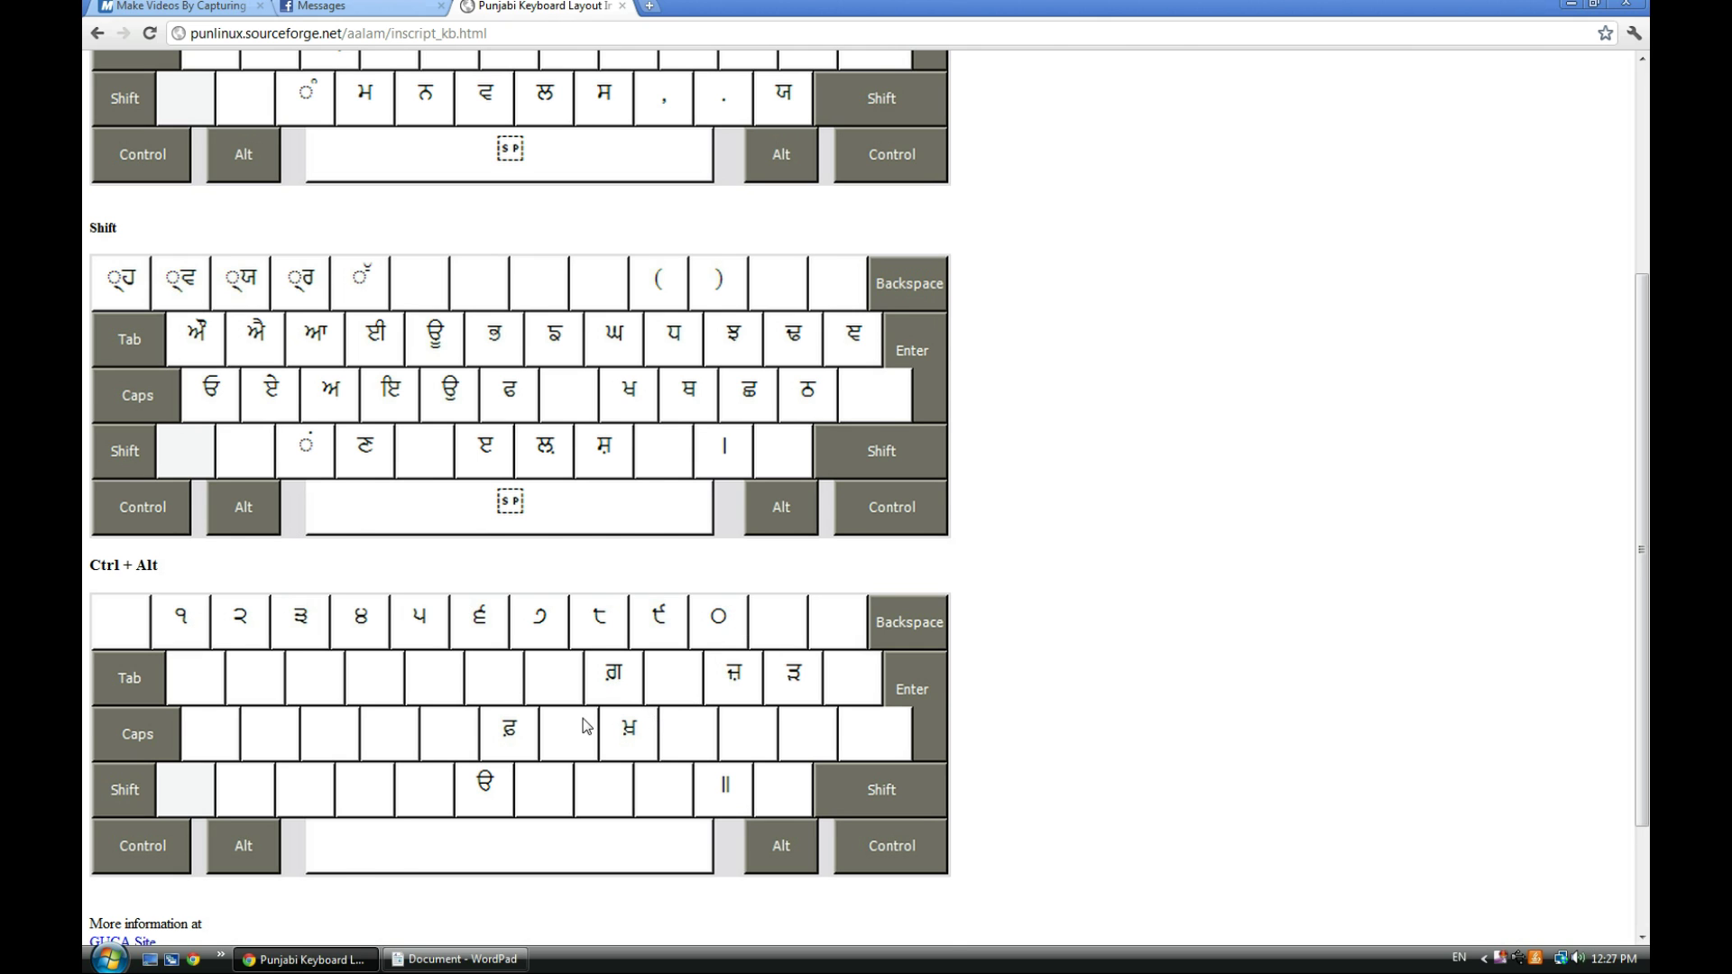
{"action": "scroll", "coordinate": [586, 726], "scroll_direction": "up", "scroll_amount": 3}
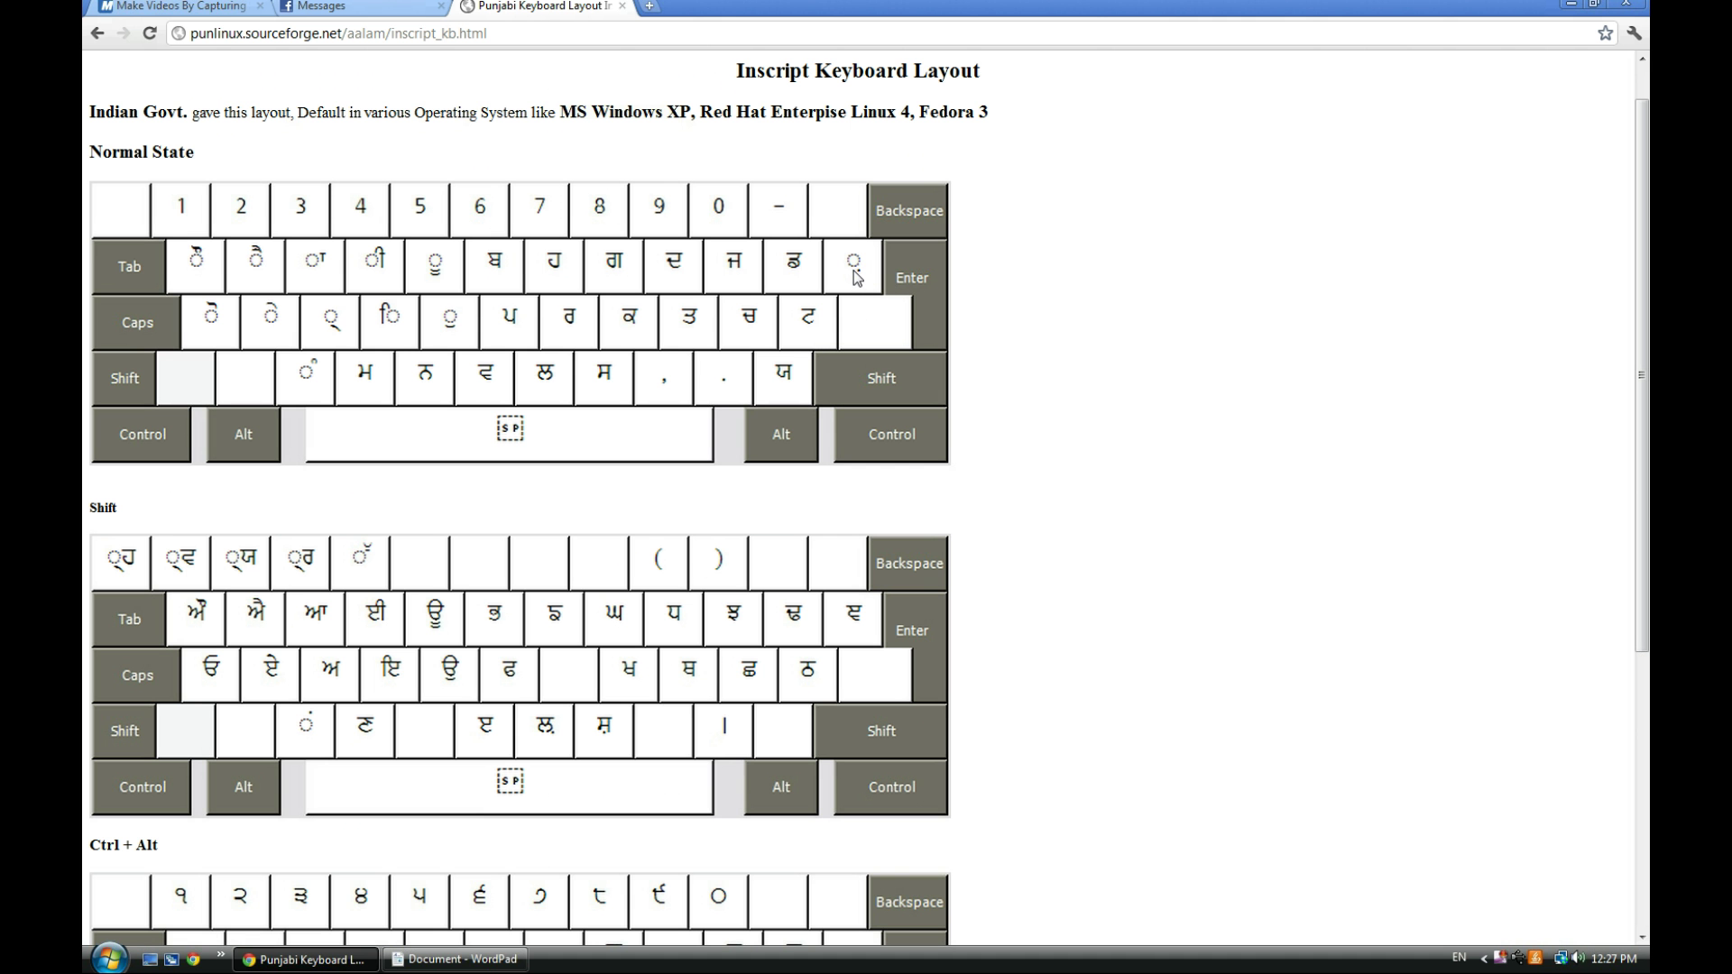
{"action": "scroll", "coordinate": [751, 460], "scroll_direction": "down", "scroll_amount": 2}
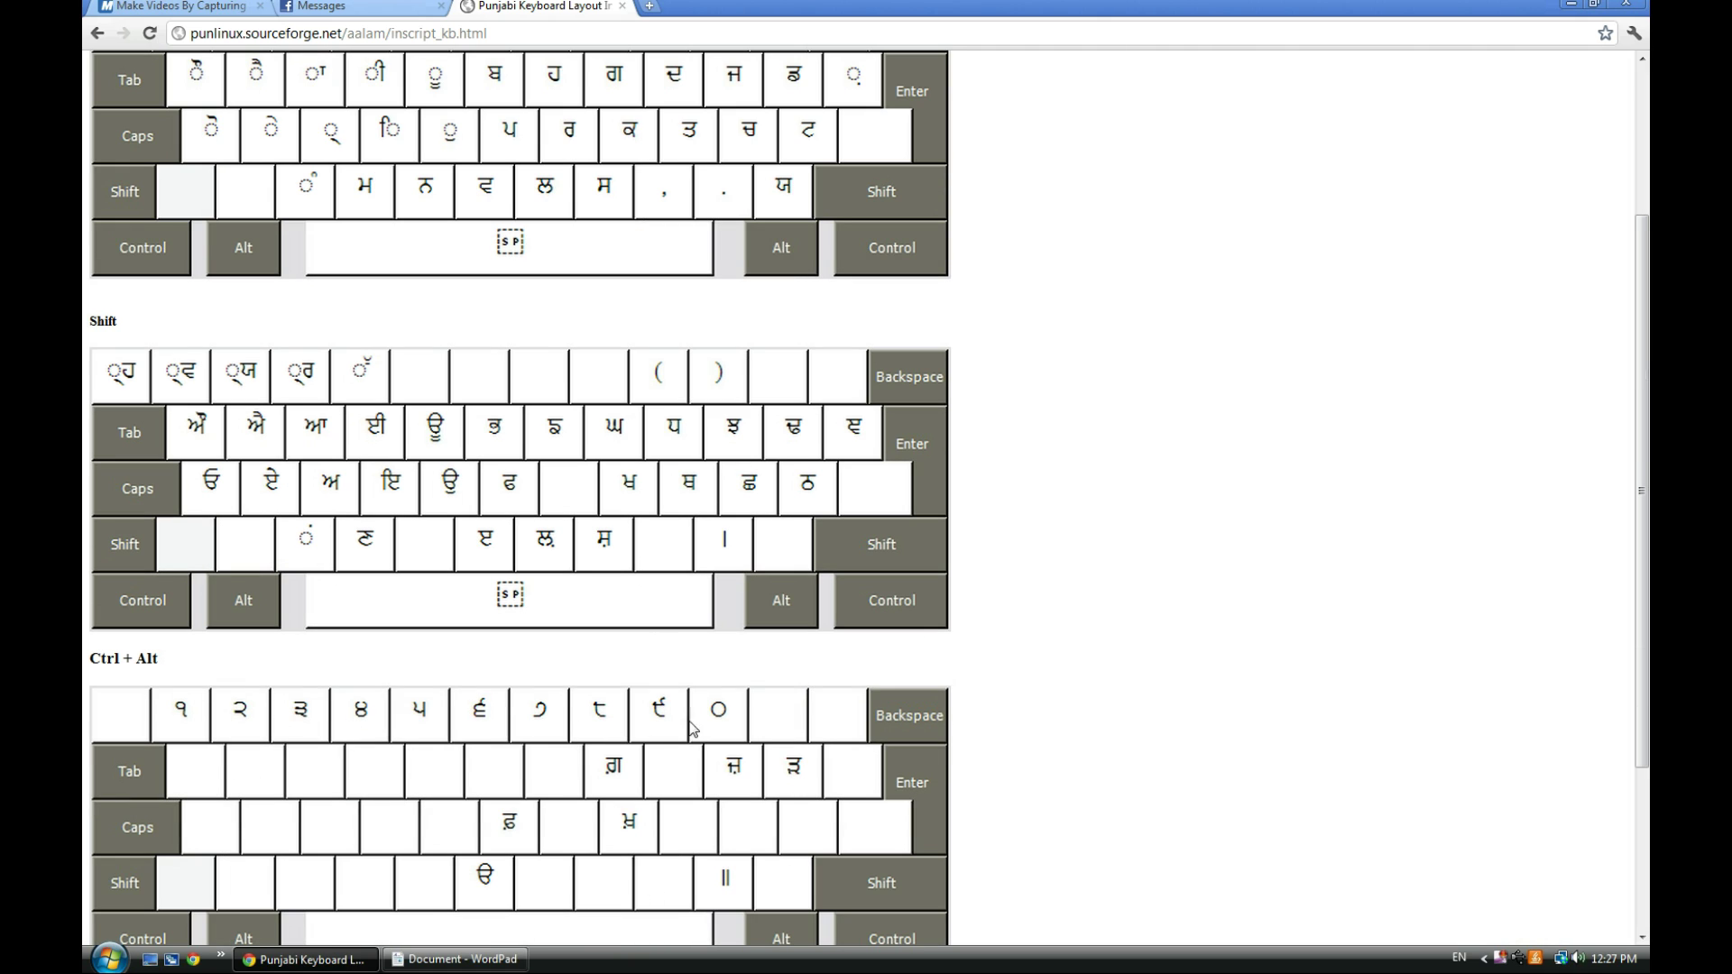
{"action": "scroll", "coordinate": [749, 704], "scroll_direction": "up", "scroll_amount": 2}
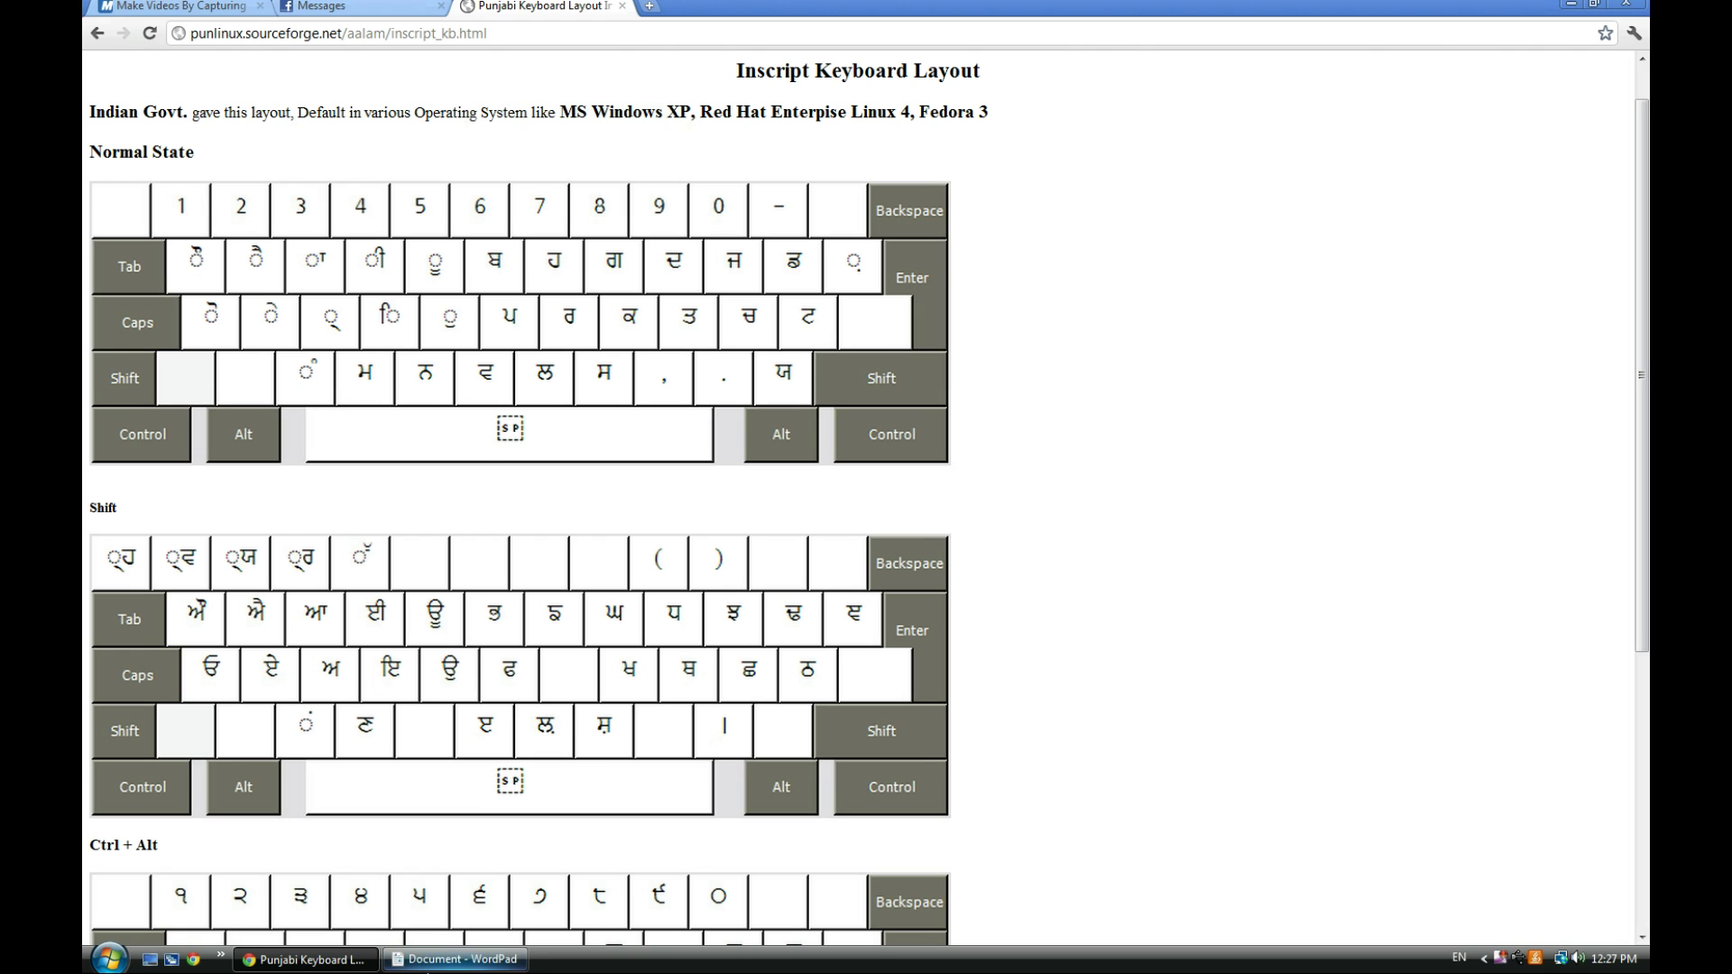
{"action": "left_click", "coordinate": [455, 959]}
Step: Clear all WordPad text and cycle the input language to Punjabi, typing a stray 'की' along the way
{"action": "key", "text": "ctrl+a"}
{"action": "key", "text": "Delete"}
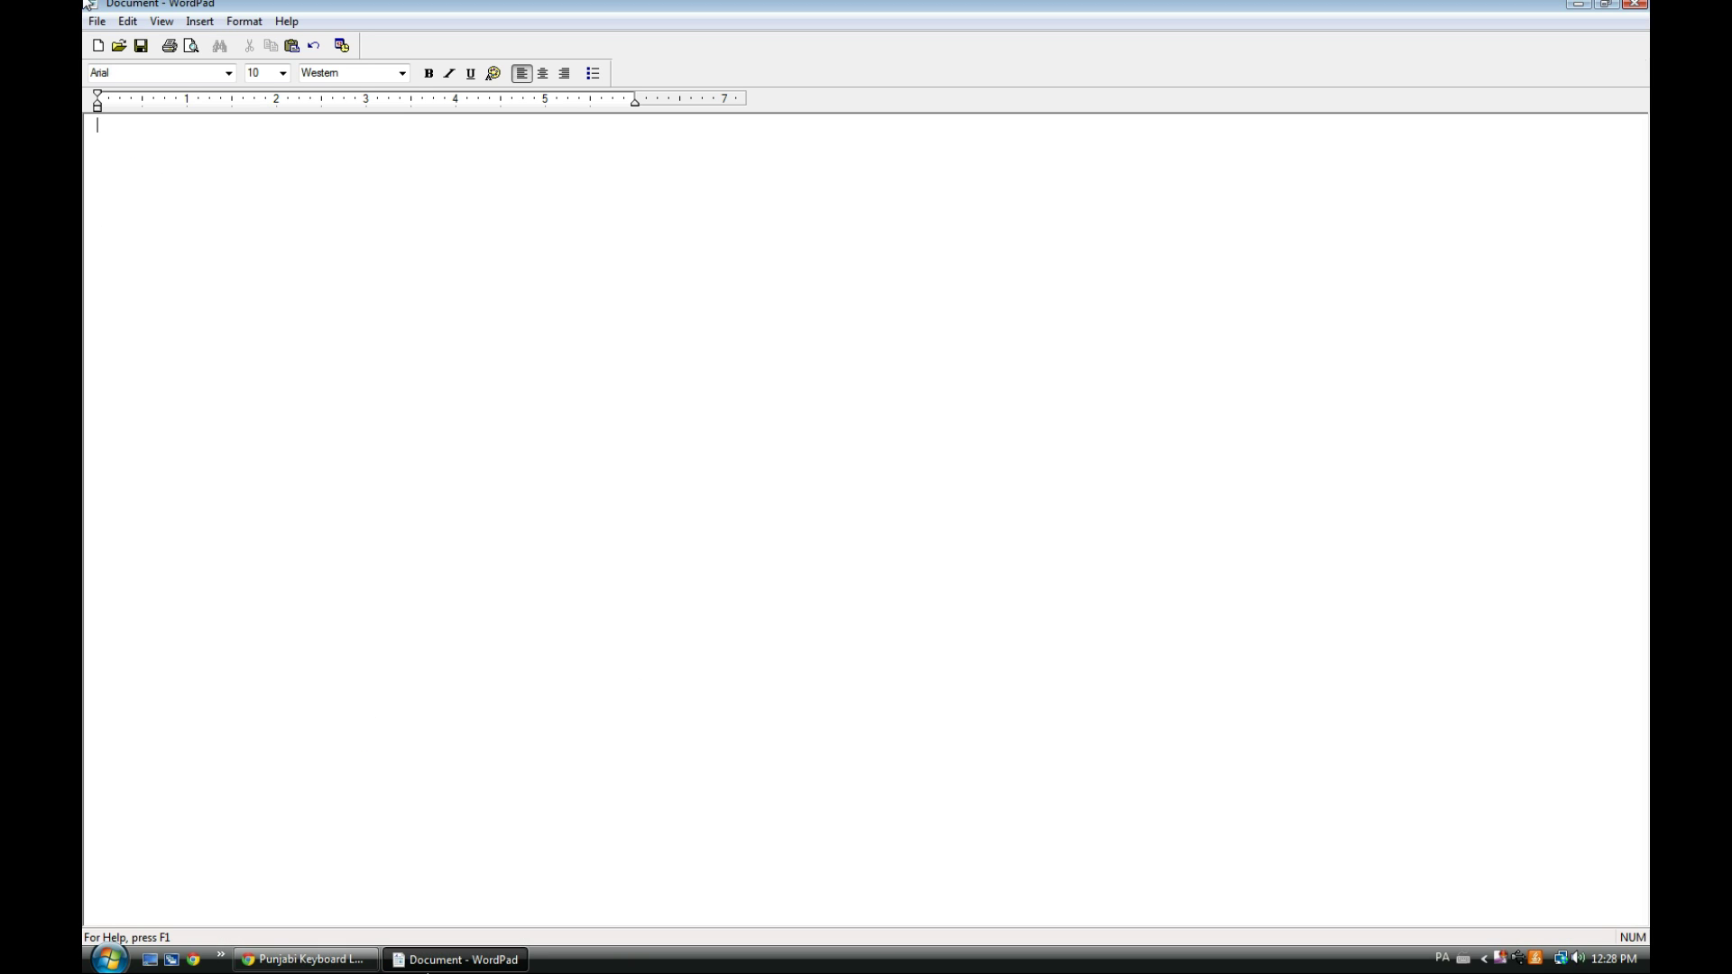
{"action": "key", "text": "alt+shift"}
{"action": "type", "text": "की"}
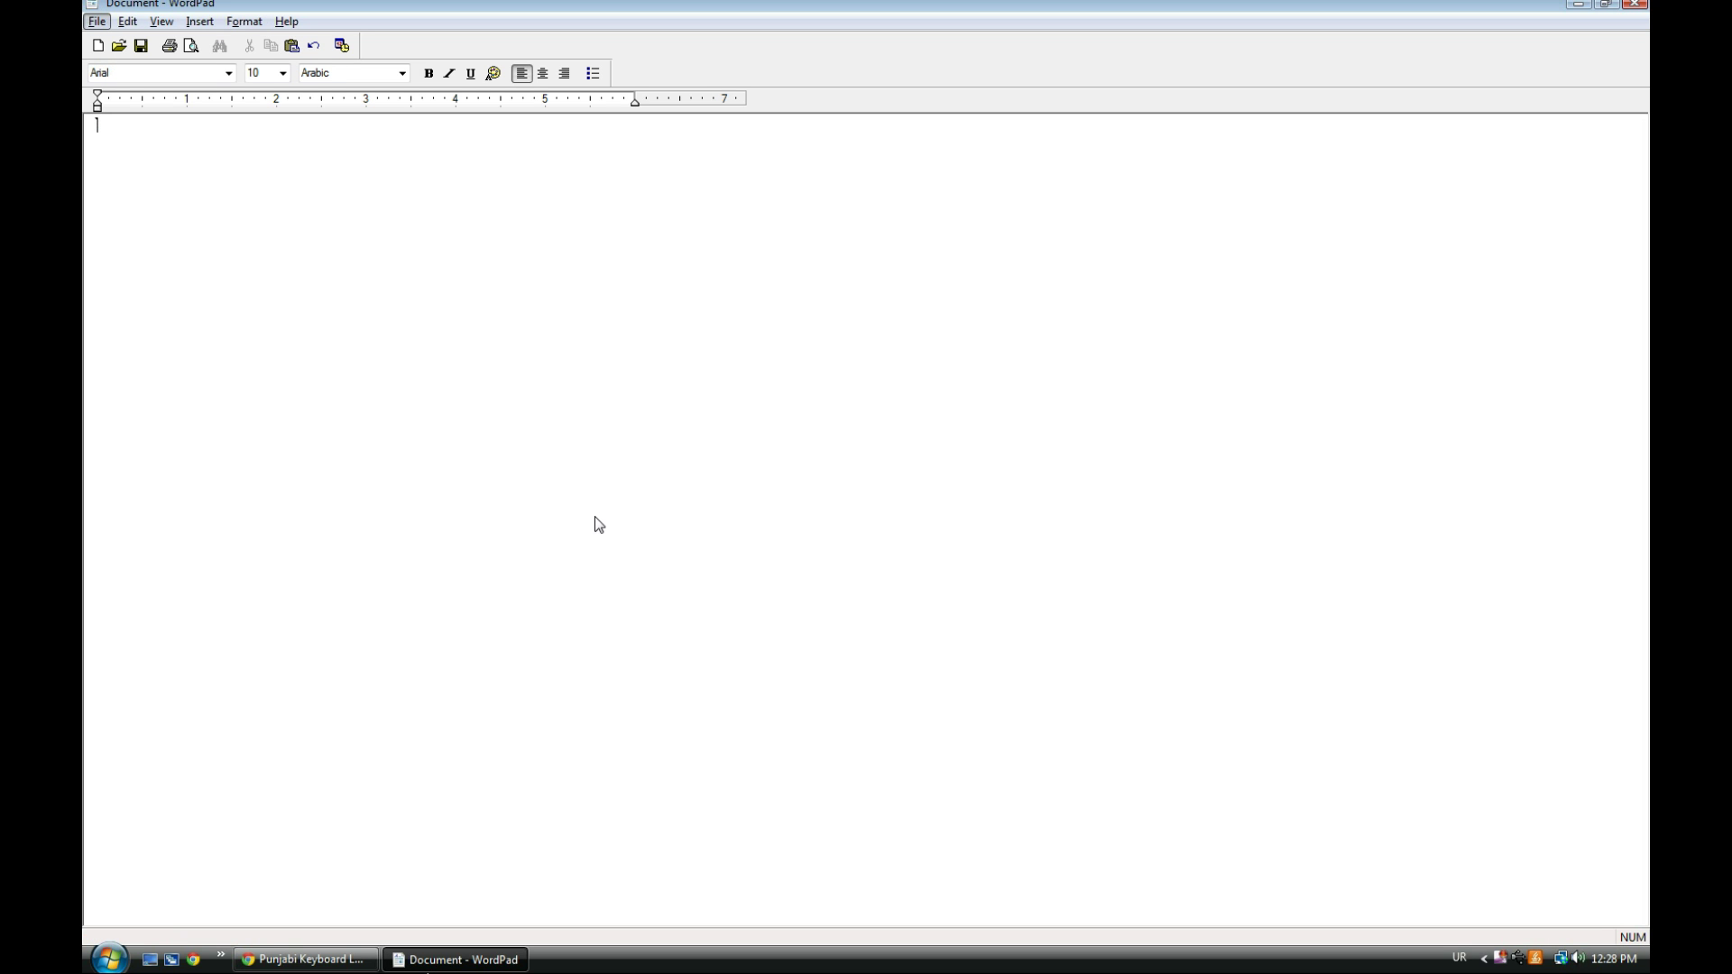
{"action": "key", "text": "alt"}
{"action": "key", "text": "alt+shift"}
Step: Type the Punjabi question 'ਹਗ ਹੈਜਹ', correct the typo and end it with question marks
{"action": "key", "text": "alt+shift"}
{"action": "type", "text": "ਹਗ"}
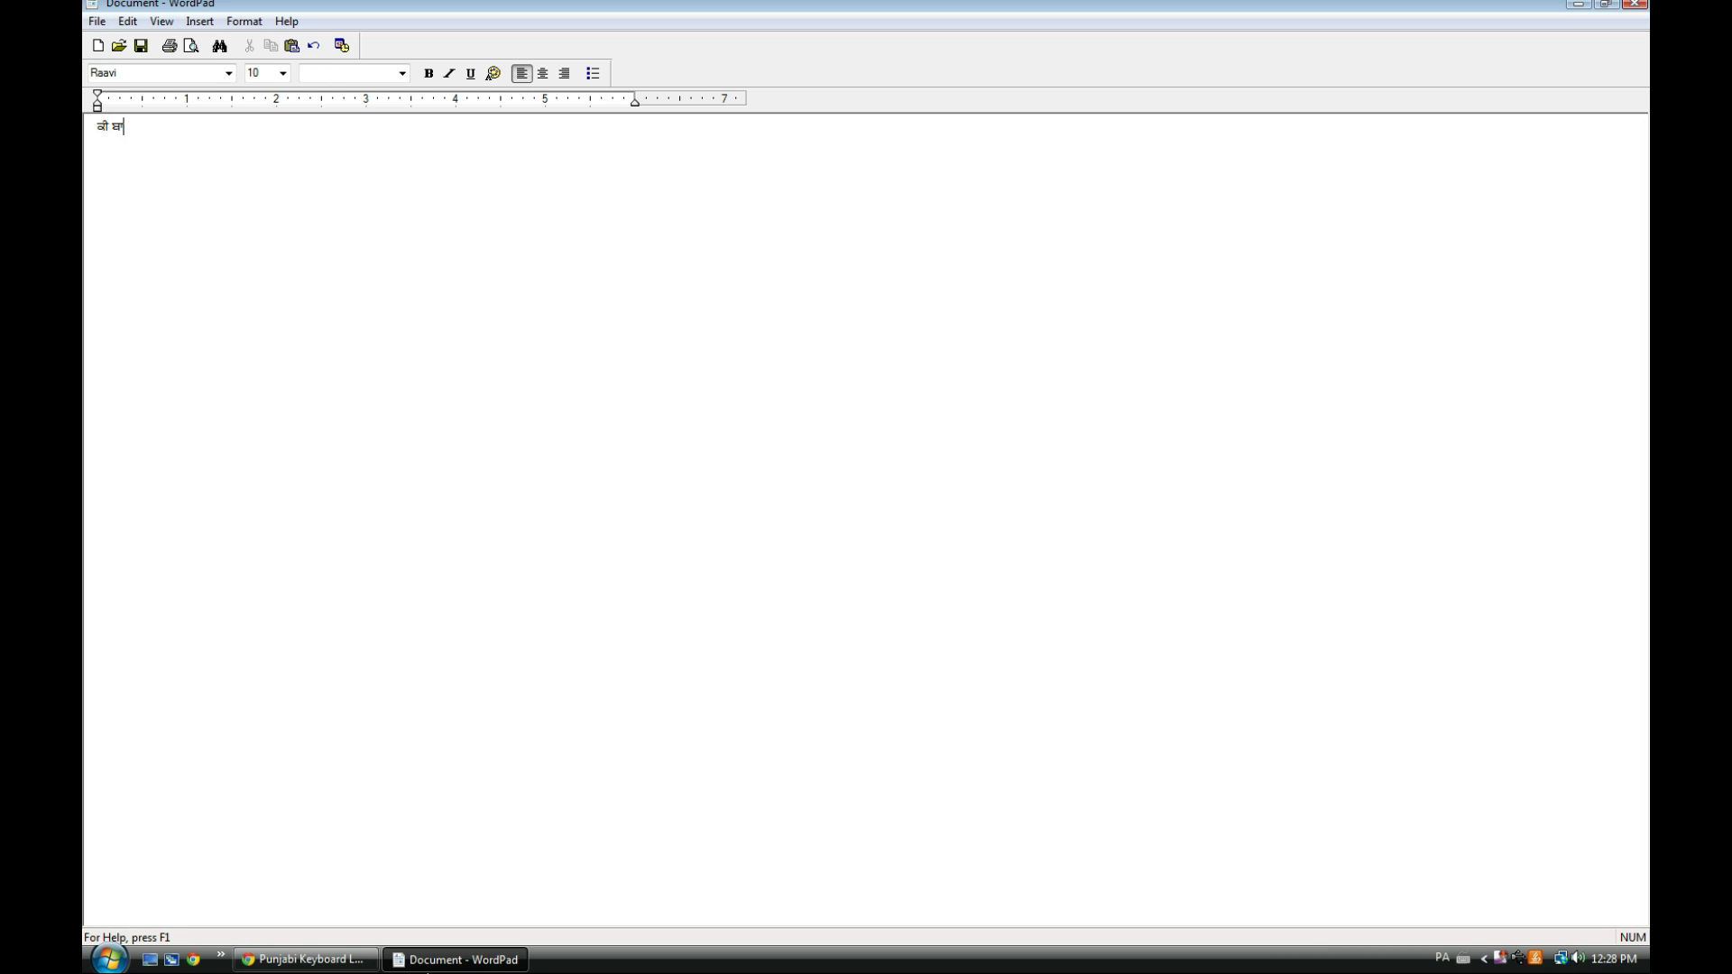
{"action": "type", "text": " ਹੈ"}
{"action": "type", "text": "ਜਹ"}
{"action": "key", "text": "BackSpace"}
{"action": "key", "text": "BackSpace"}
{"action": "key", "text": "alt+shift"}
{"action": "type", "text": "????"}
{"action": "key", "text": "BackSpace"}
{"action": "key", "text": "BackSpace"}
{"action": "key", "text": "BackSpace"}
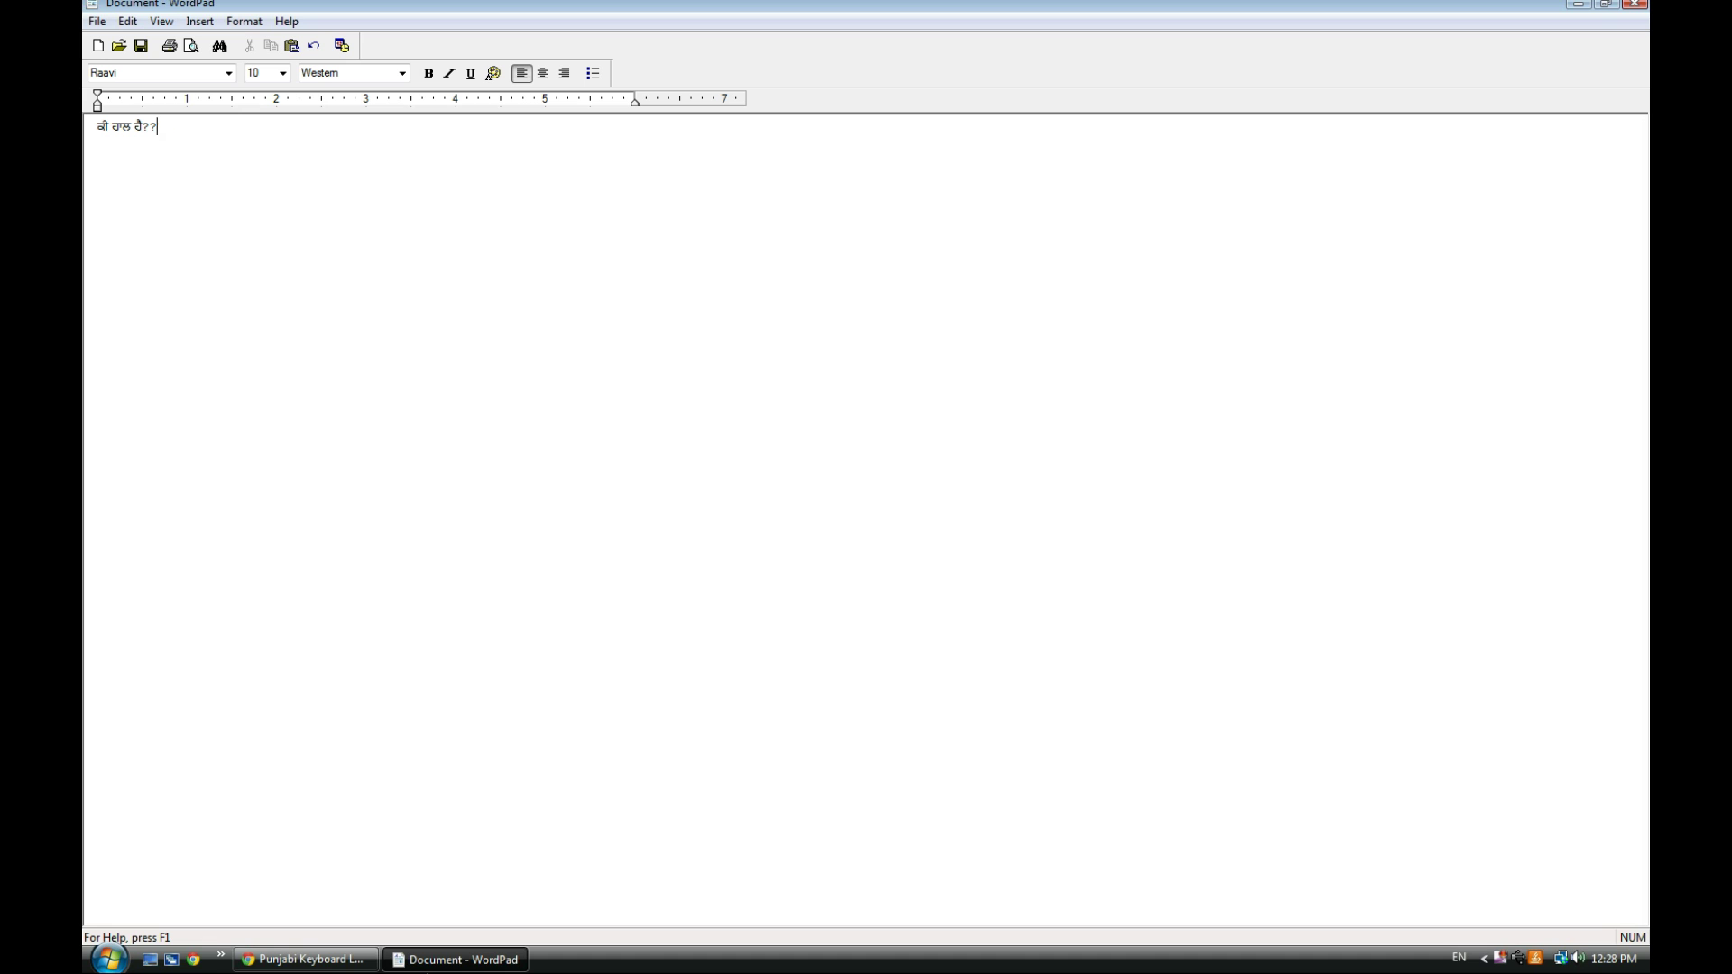